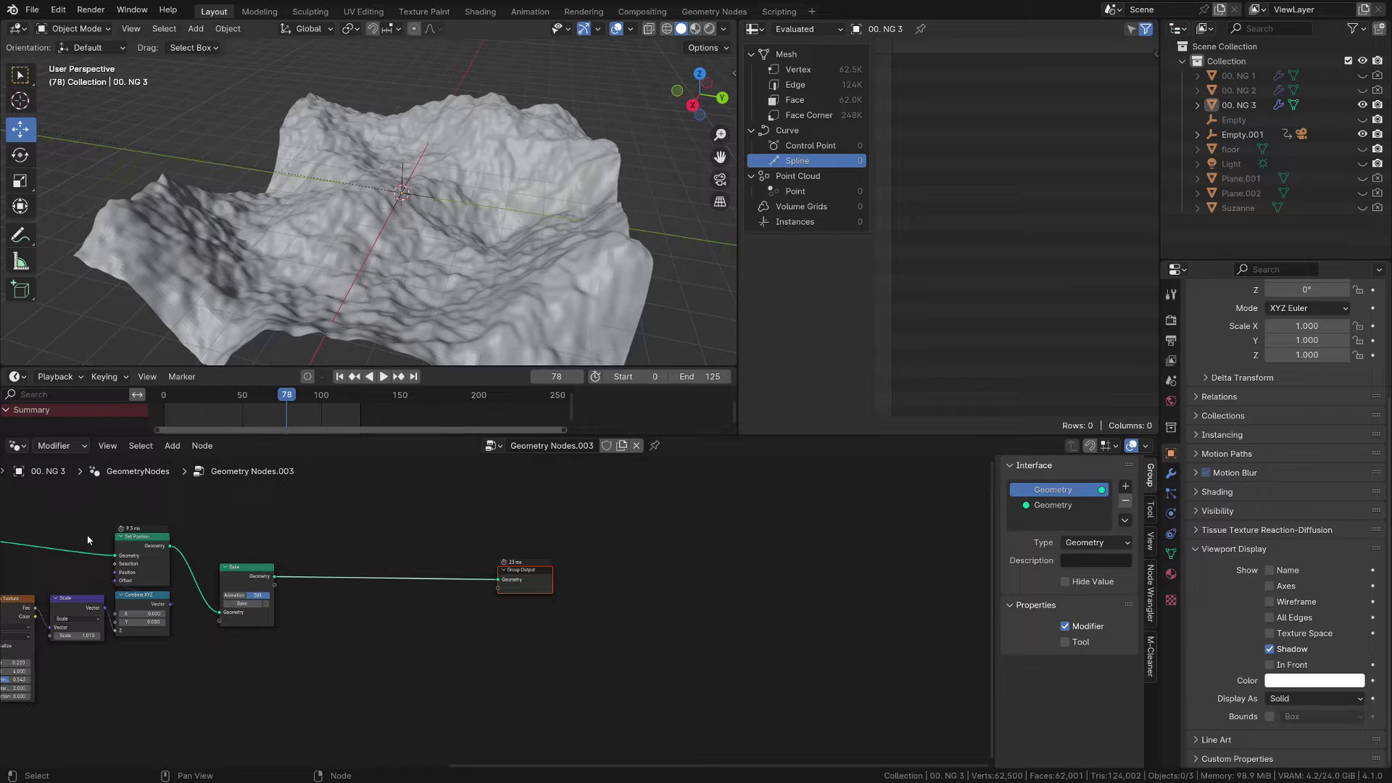
Insert a Set Position node between the Bake node and the Group Output
scroll(314, 647, up, 2)
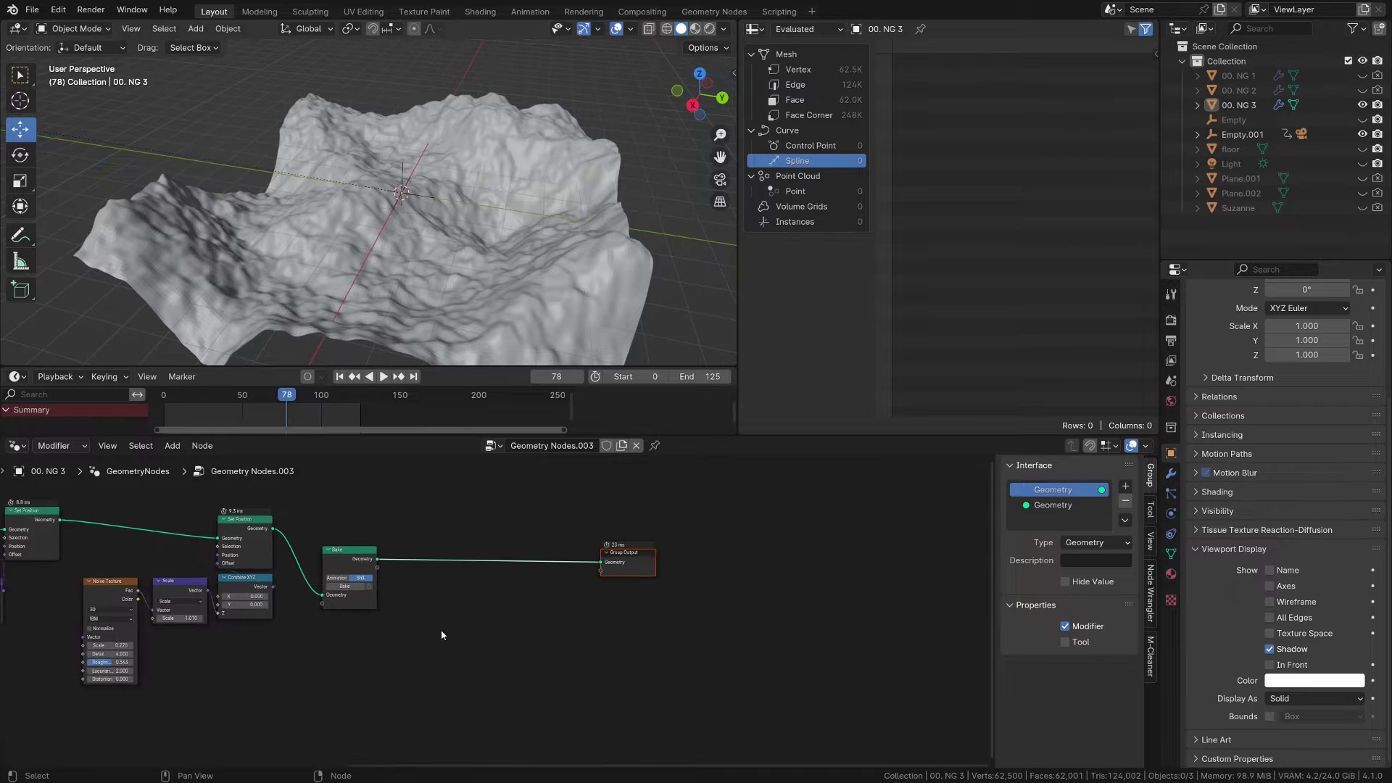
drag(727, 605, 612, 535)
key(g)
click(786, 516)
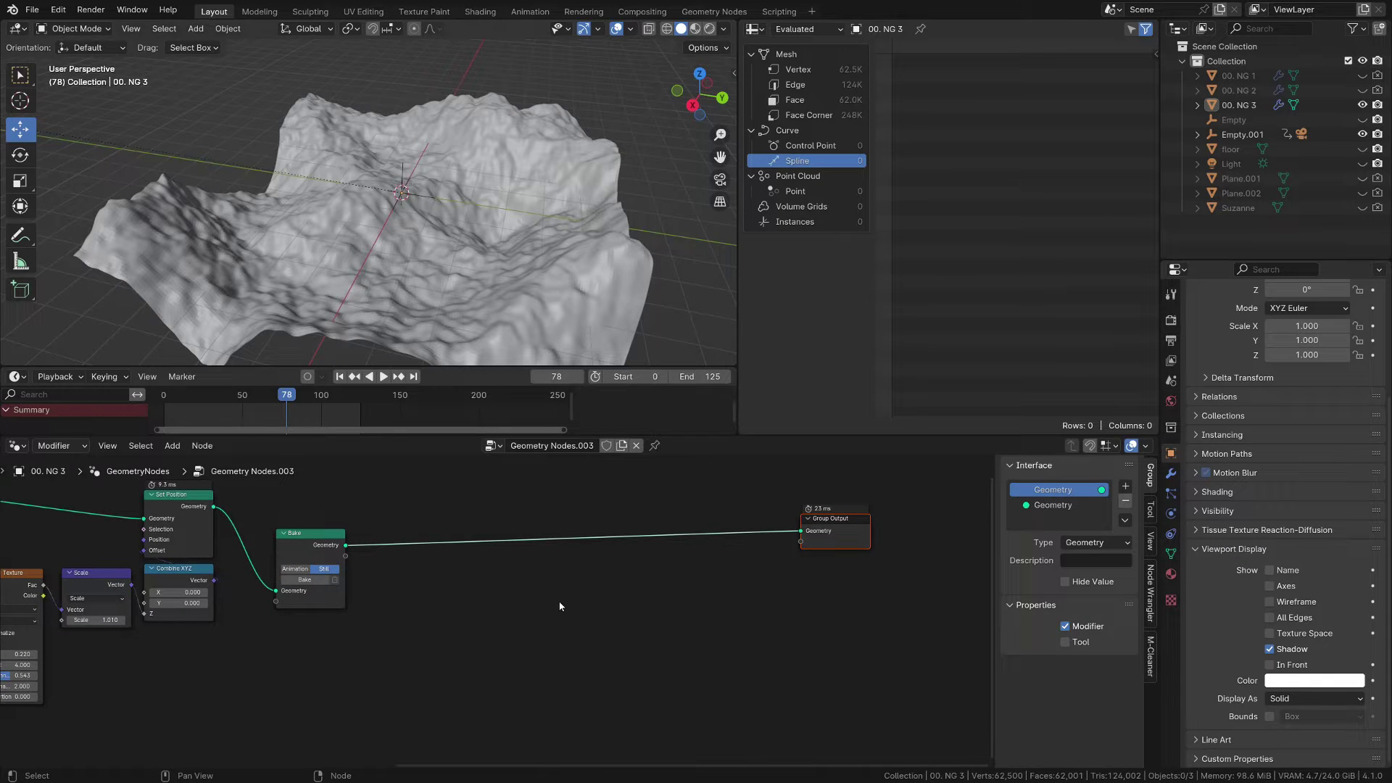
key(shift+a)
text(set p)
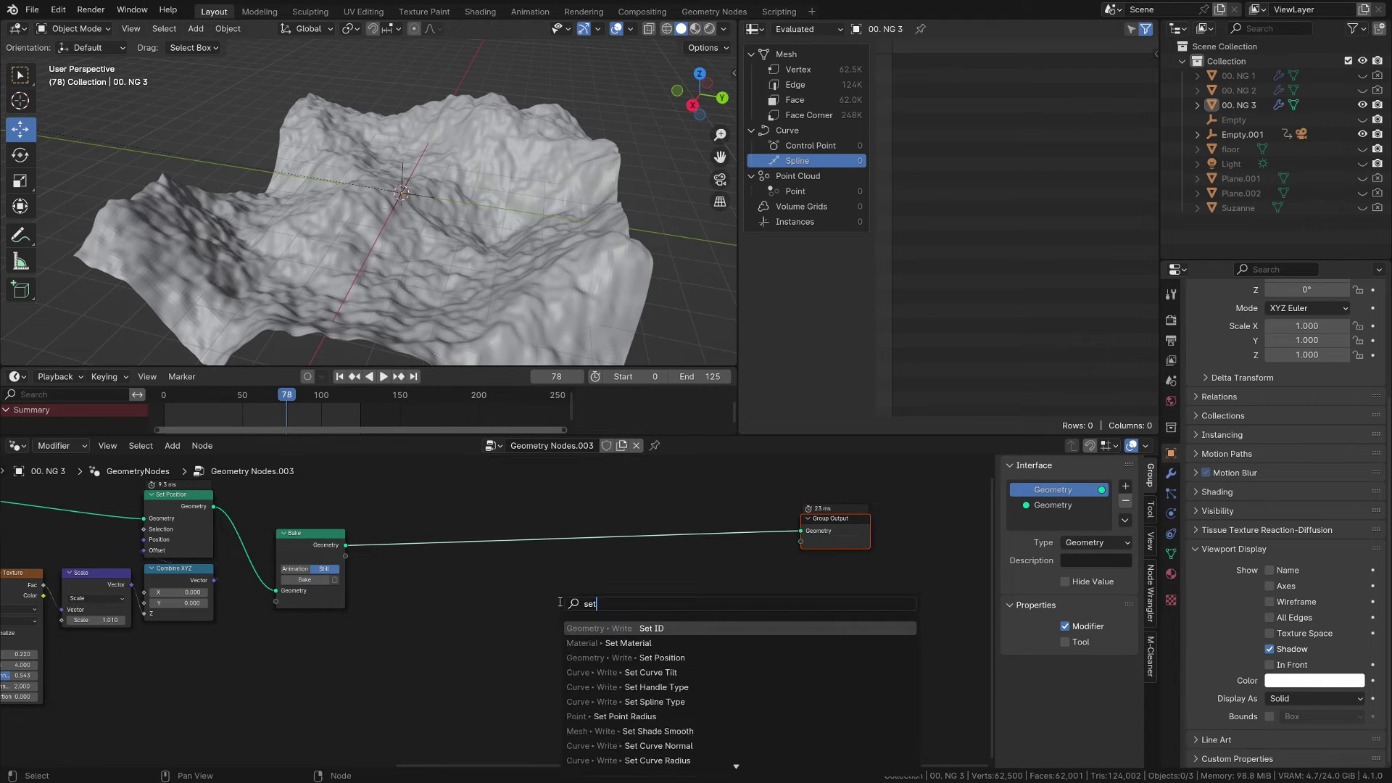
key(Return)
click(620, 516)
Feed the new Set Position node's Position input from a Position node through a Snap vector math node
key(shift+a)
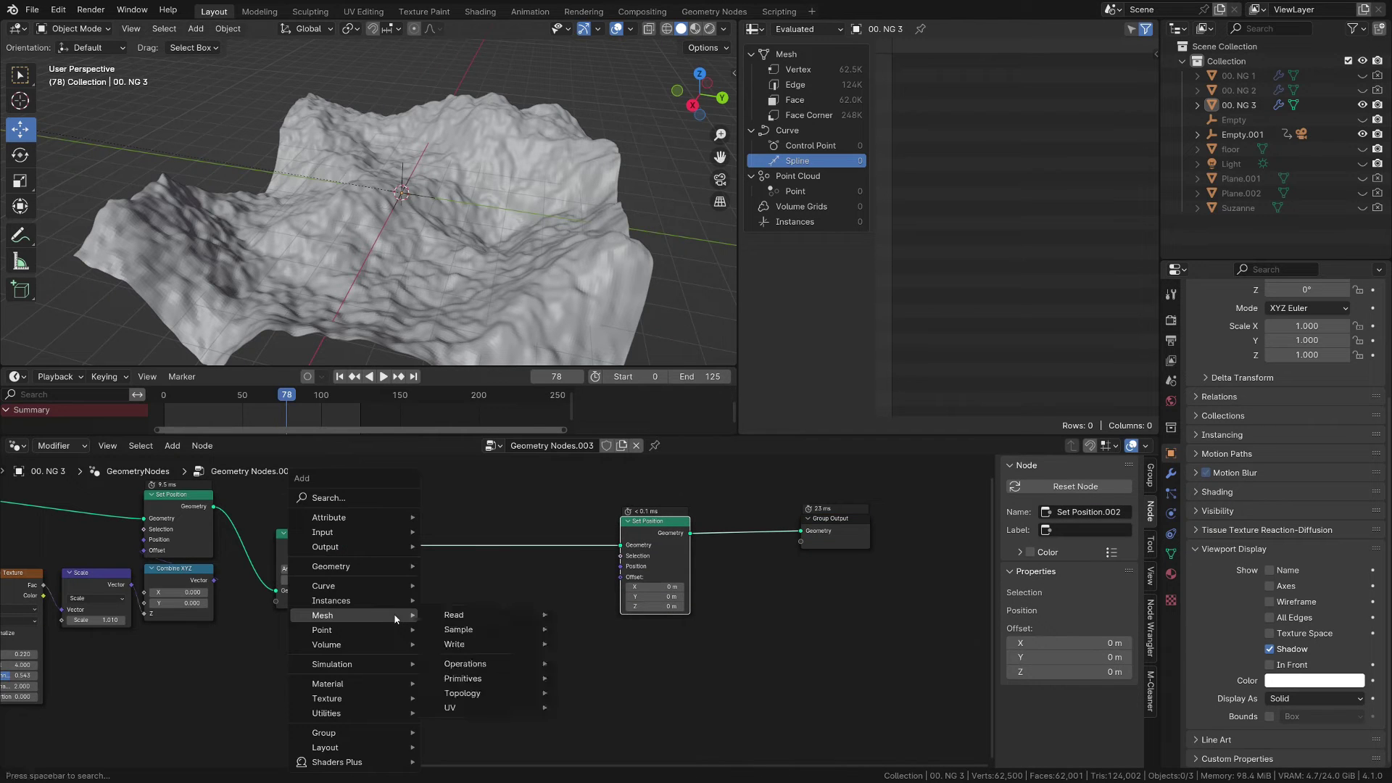
text(pos)
key(Return)
click(385, 622)
drag(458, 635, 621, 577)
text(snap)
key(Return)
click(522, 609)
Set the Snap node's increment to 0 in X, 0 in Y and 0.2 in Z
mouse_move(523, 671)
mouse_down()
mouse_move(526, 650)
mouse_move(529, 664)
mouse_up()
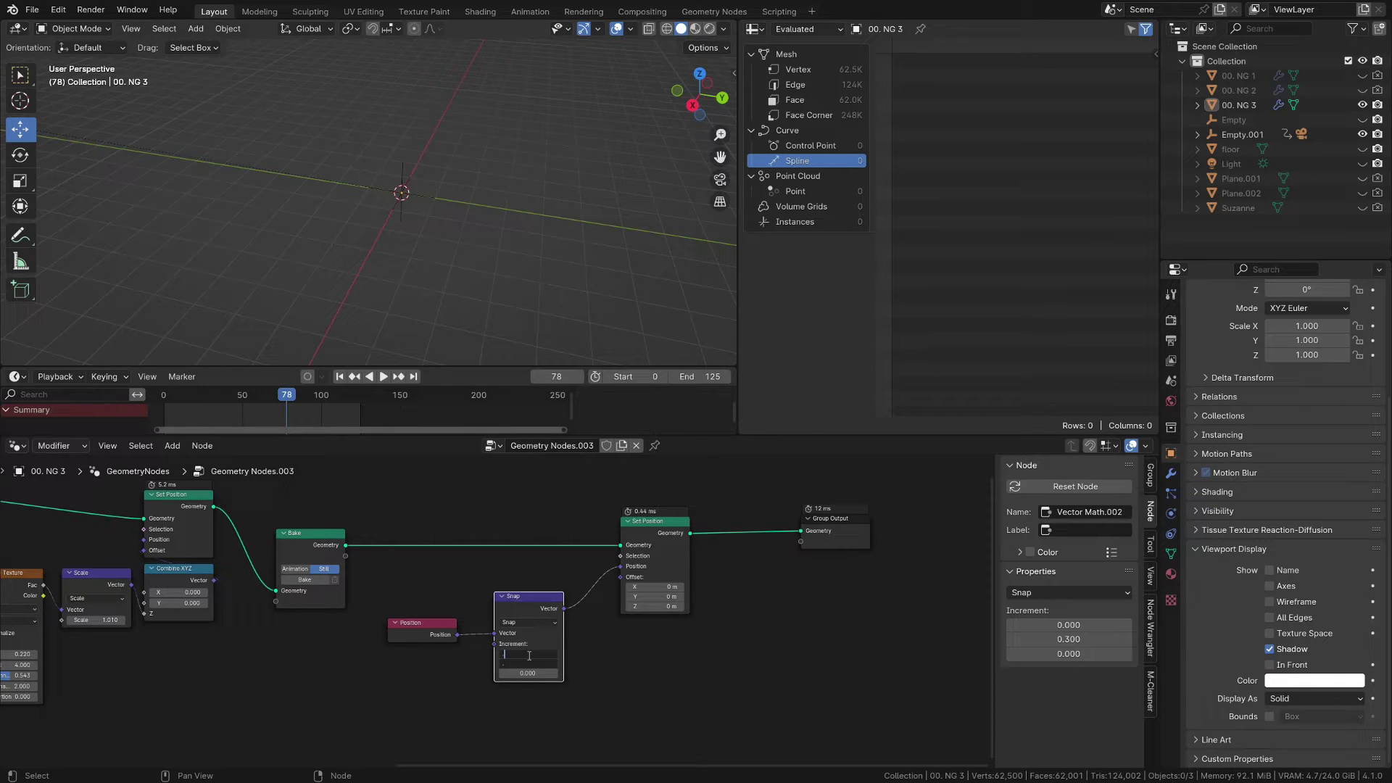
key(Return)
click(528, 673)
text(.2)
key(Return)
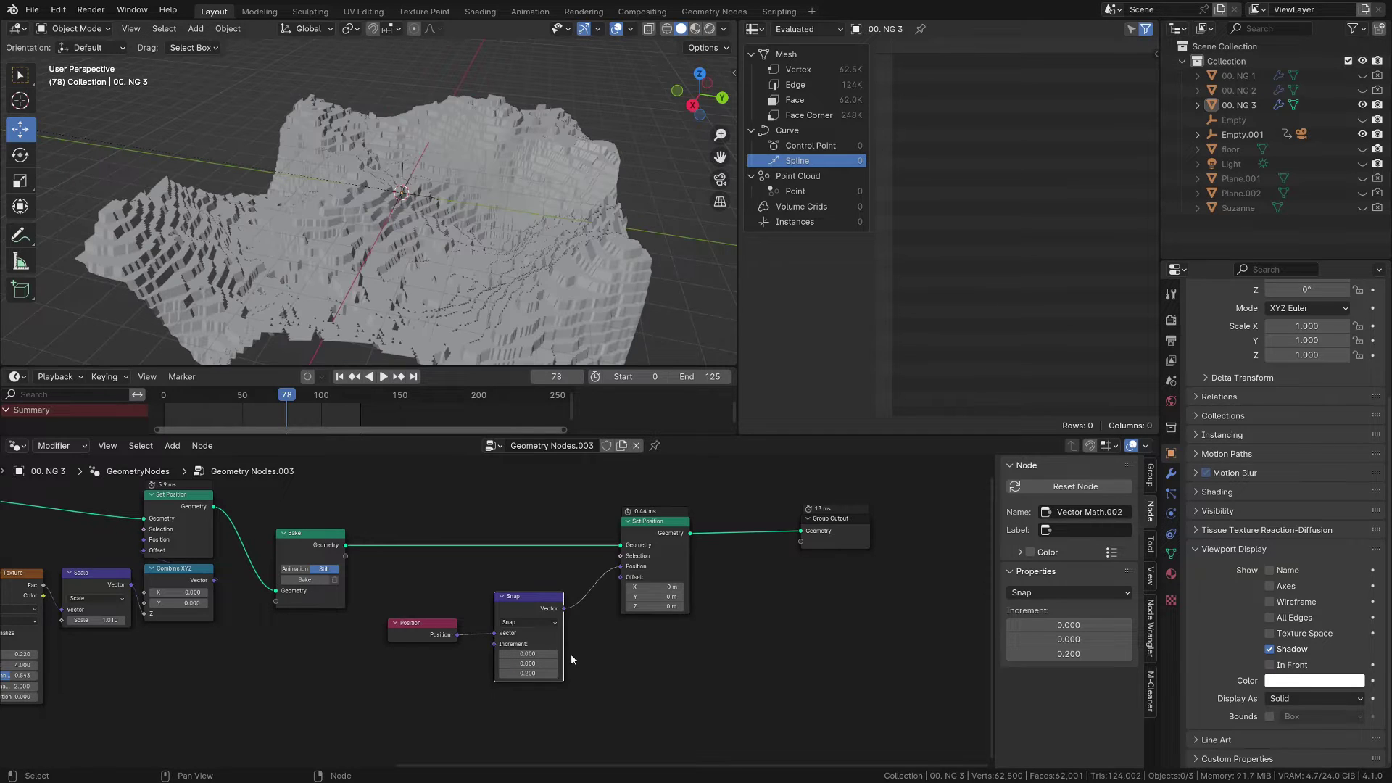
Insert a Triangulate node between the last Set Position node and the Group Output
middle_drag(899, 584, 713, 604)
scroll(712, 604, up, 1)
drag(712, 604, 609, 521)
key(g)
drag(740, 539, 813, 528)
key(shift+a)
mouse_move(661, 581)
text(tria)
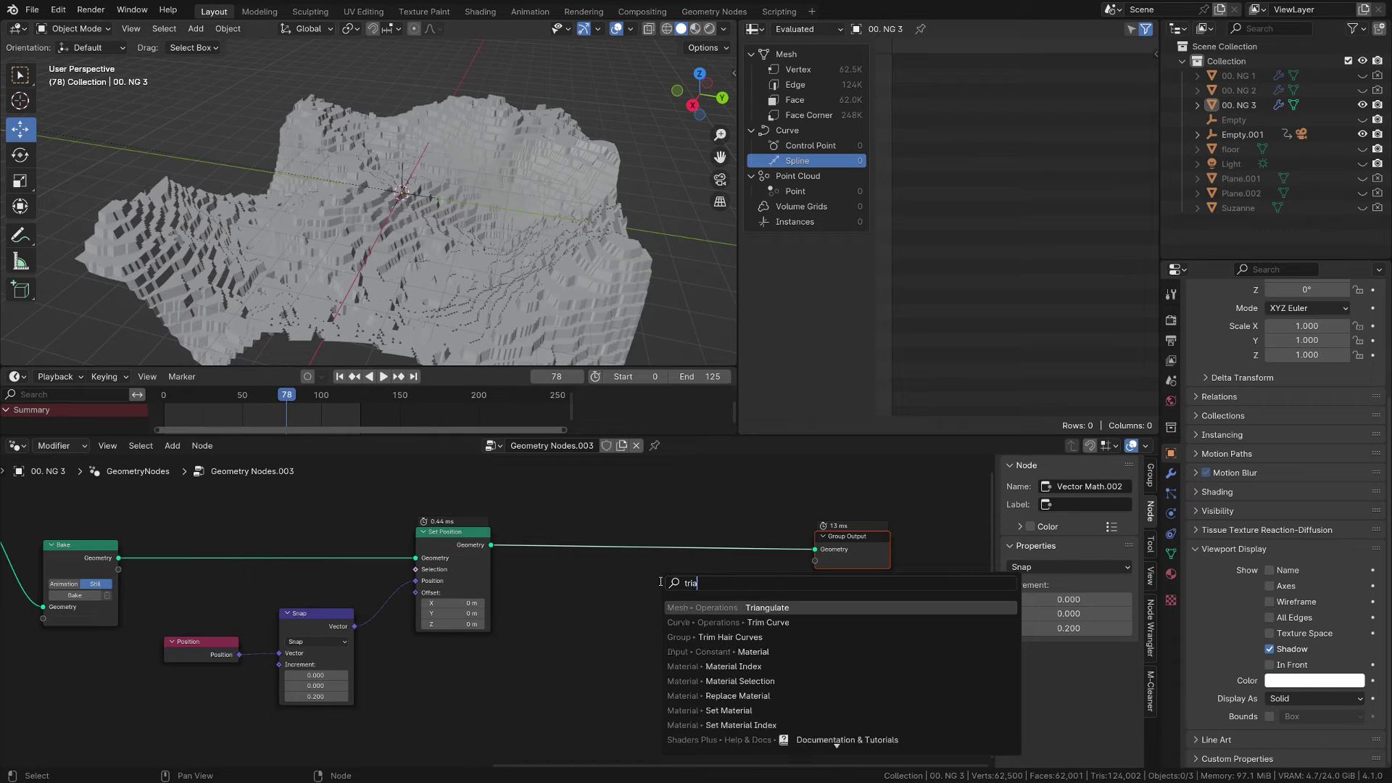
key(Return)
click(569, 522)
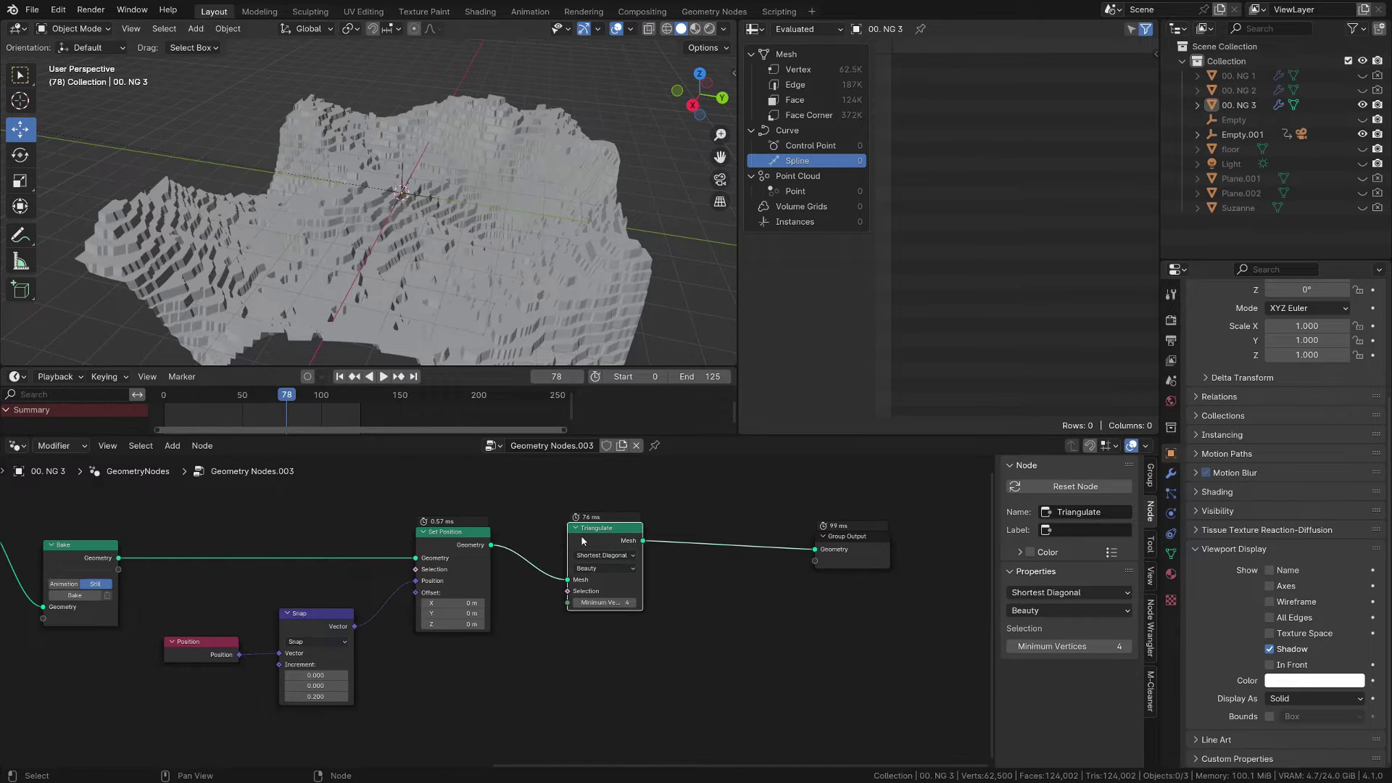
Insert a Delete Geometry node after Triangulate and set its domain to Face
middle_drag(695, 553, 452, 603)
drag(685, 637, 553, 557)
key(g)
click(679, 559)
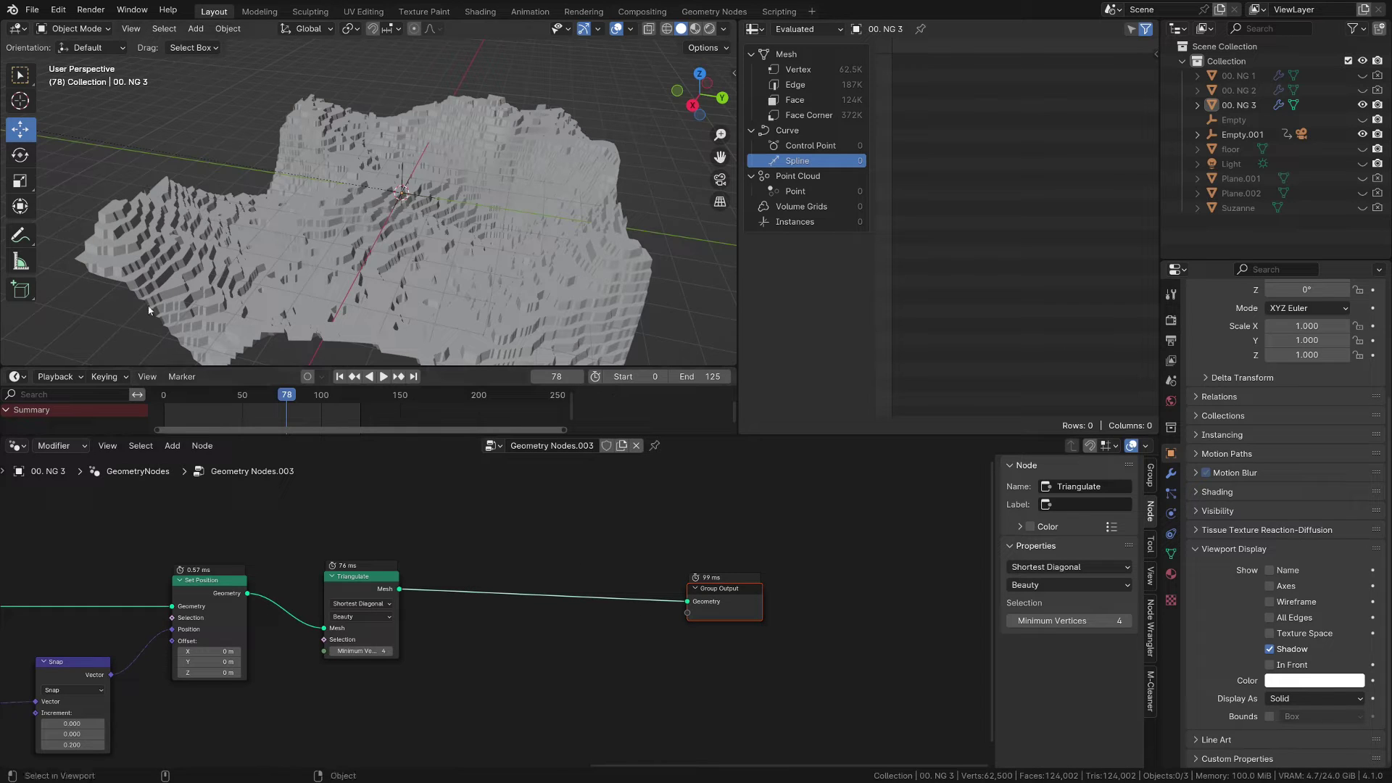
key(shift+a)
mouse_move(516, 635)
text(delete)
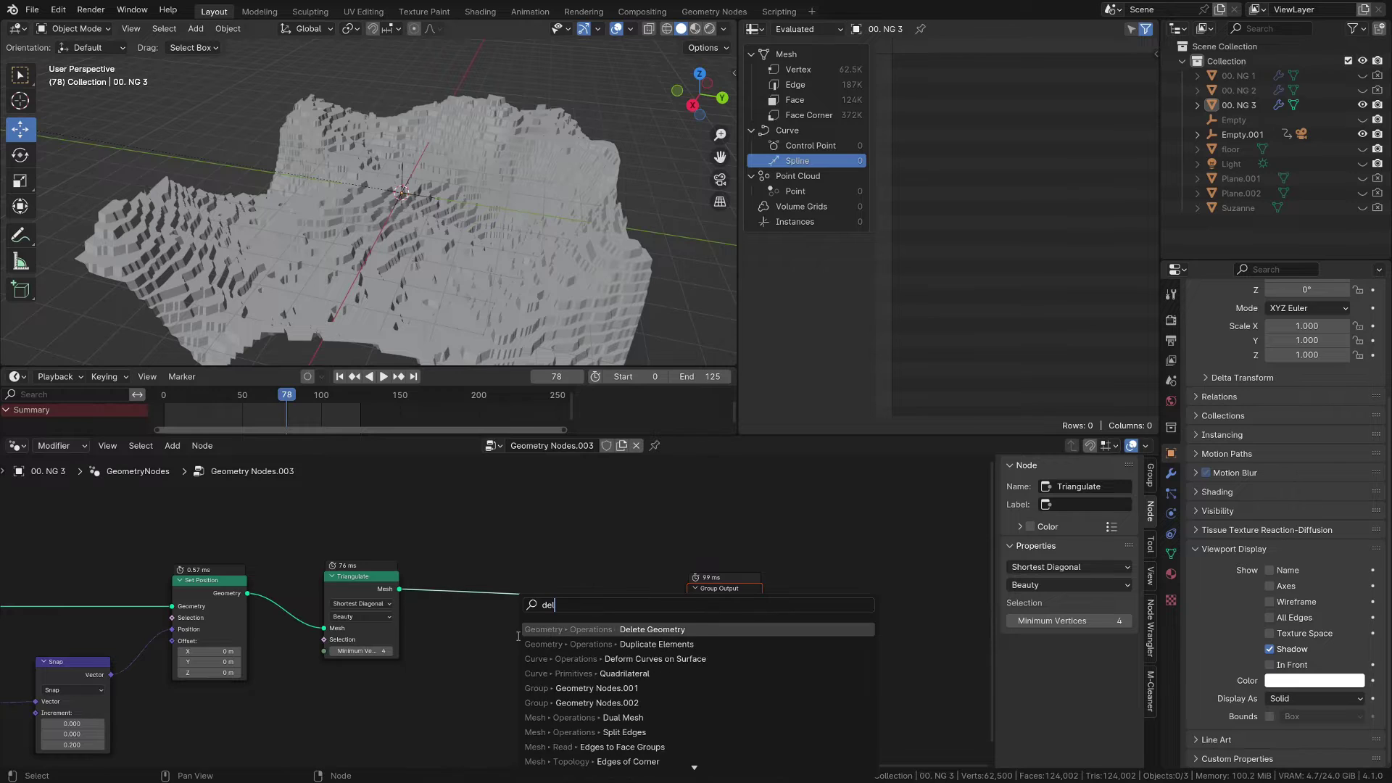
key(Return)
click(549, 563)
click(587, 596)
click(588, 645)
Make room before Delete Geometry and add the Select Normal node group below the main chain
drag(761, 665, 546, 565)
key(g)
click(645, 554)
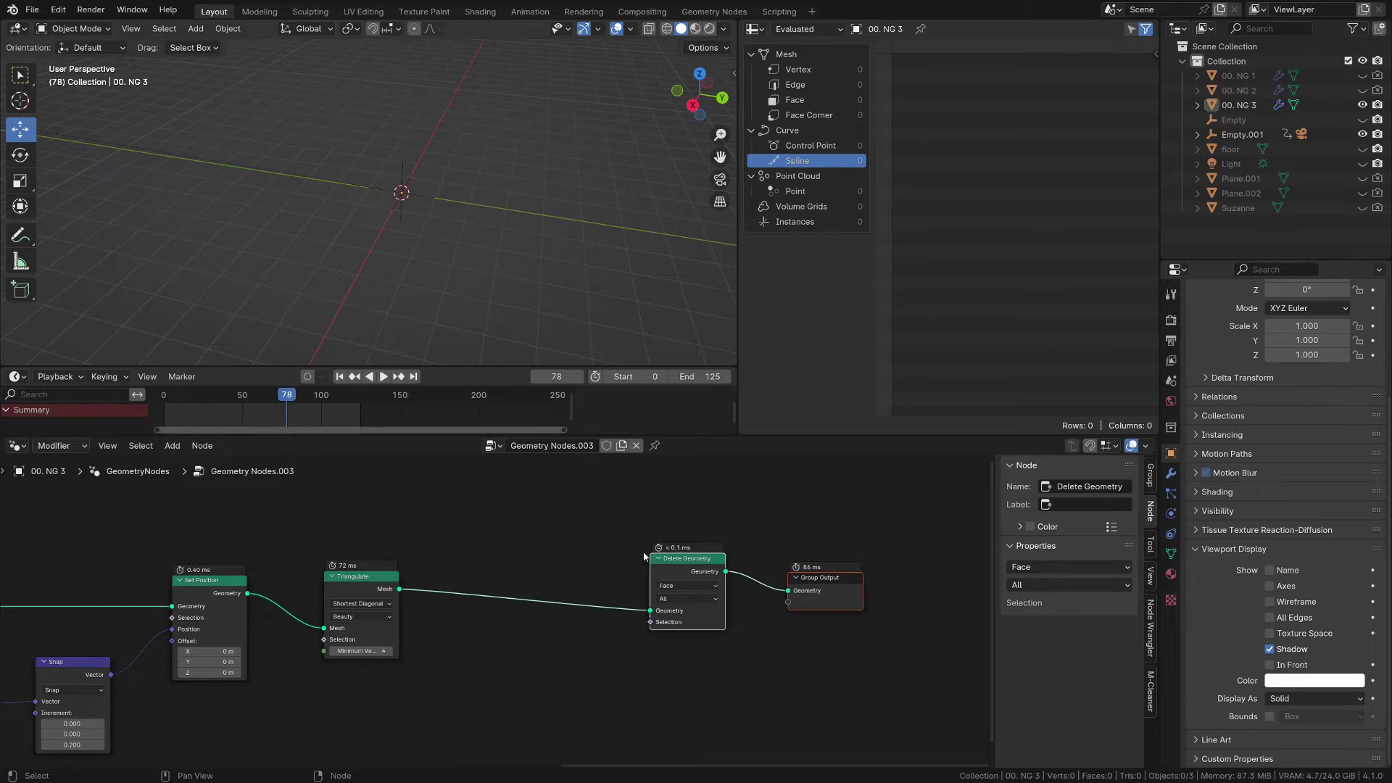
click(524, 658)
scroll(509, 670, up, 1)
middle_drag(509, 670, 533, 628)
key(shift+a)
text(sel)
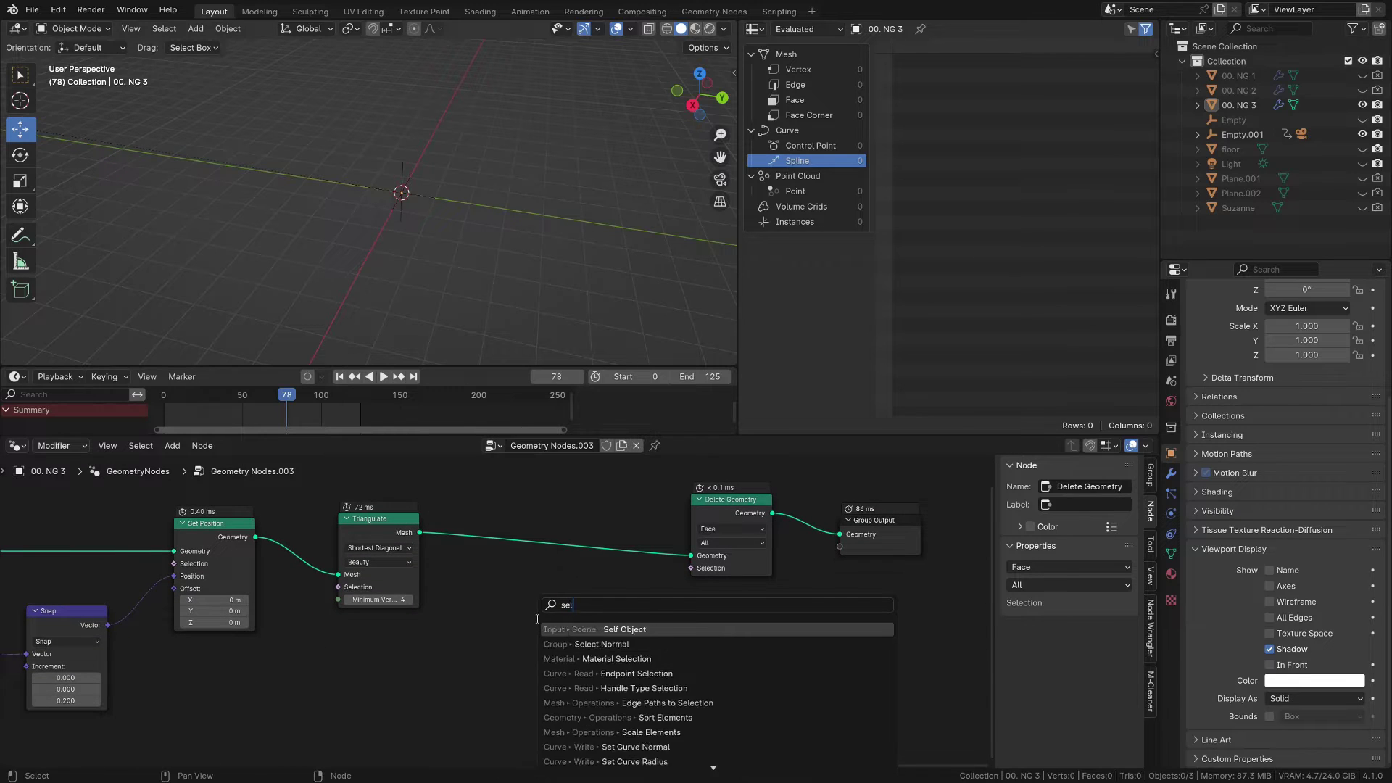
text(et no)
key(Return)
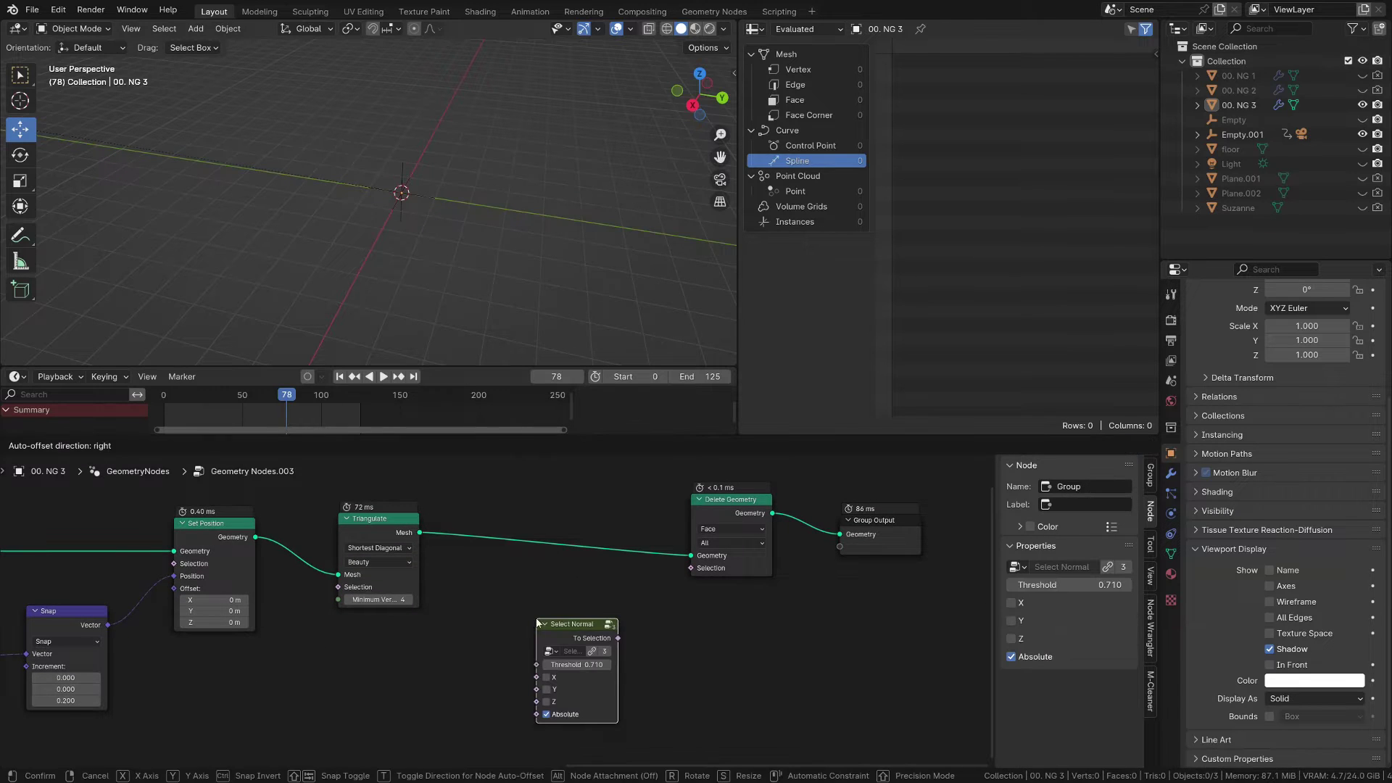
click(537, 622)
drag(571, 627, 526, 608)
Enable the Z axis on the Select Normal node and set its threshold to 0.99
click(500, 681)
click(542, 644)
text(0.99)
key(Return)
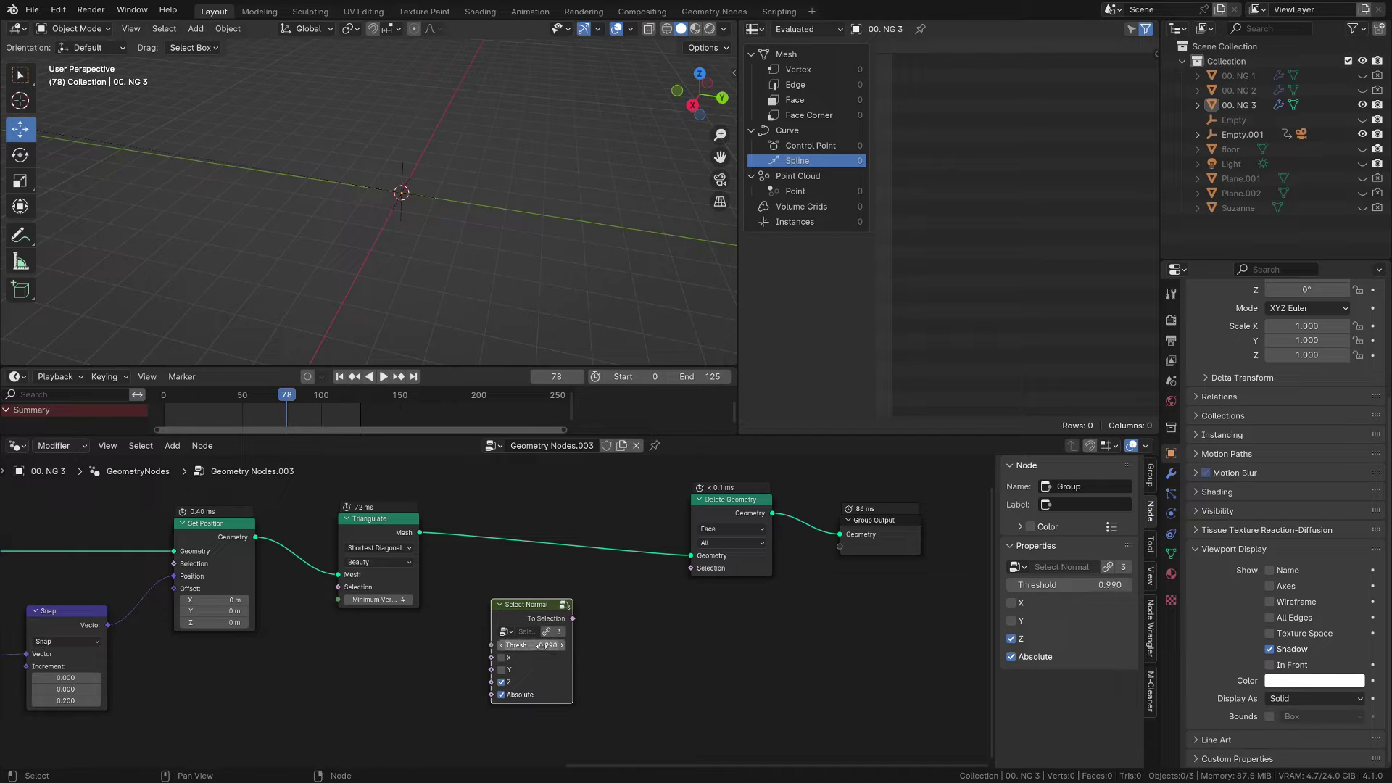
Connect Select Normal through a Not boolean node to the Selection input of Delete Geometry
drag(572, 618, 628, 620)
text(not)
key(Return)
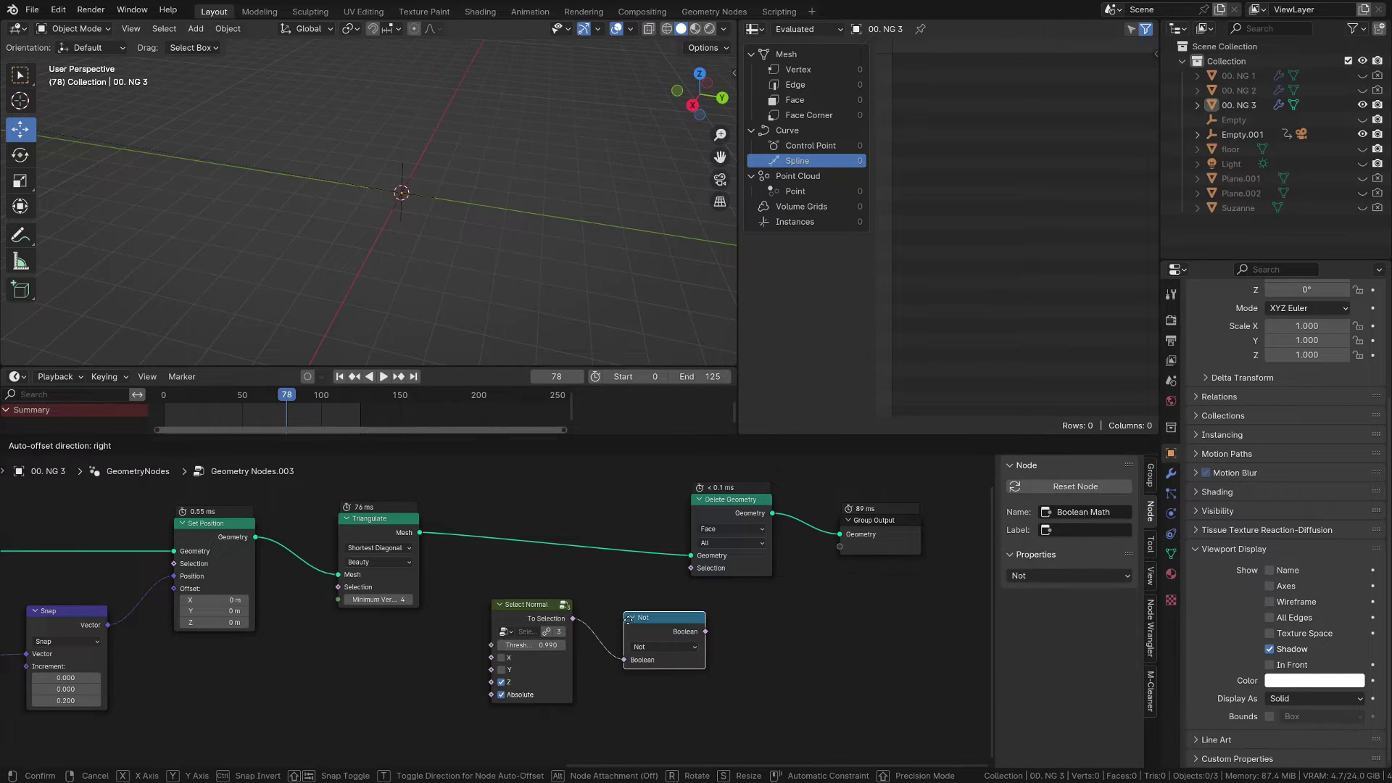
click(628, 620)
drag(704, 631, 691, 568)
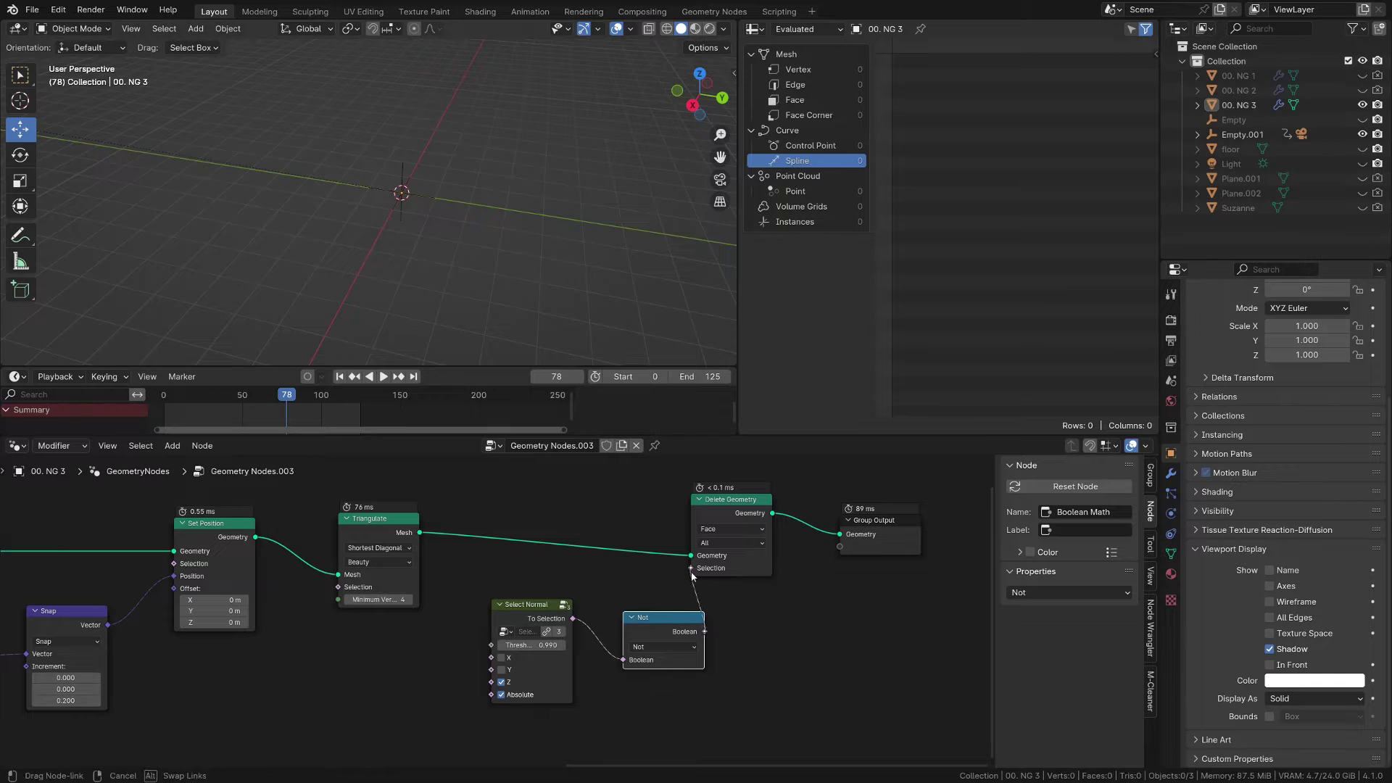
drag(532, 604, 566, 616)
Insert a Mesh to Curve node between Delete Geometry and the Group Output
middle_drag(855, 588, 516, 665)
drag(665, 627, 542, 573)
key(g)
click(682, 571)
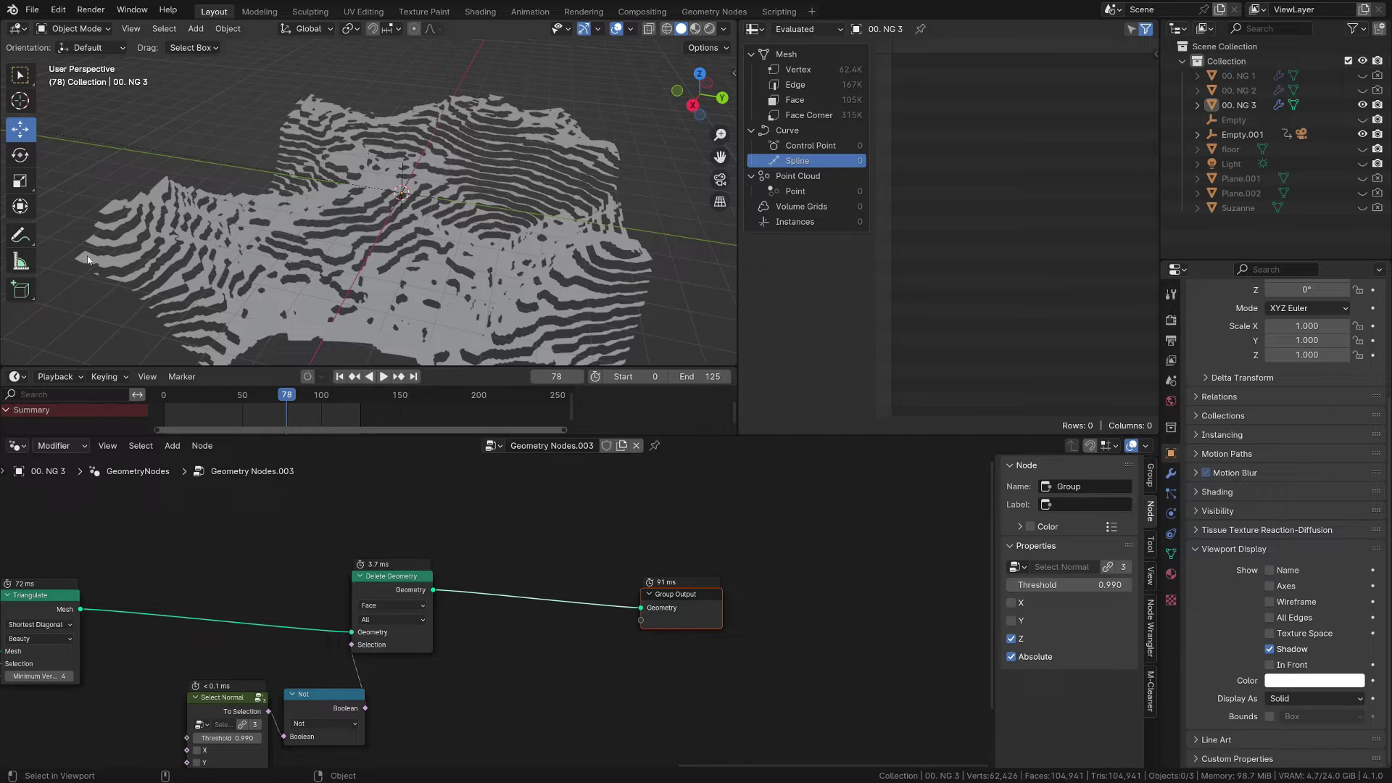
scroll(522, 603, up, 2)
key(shift+a)
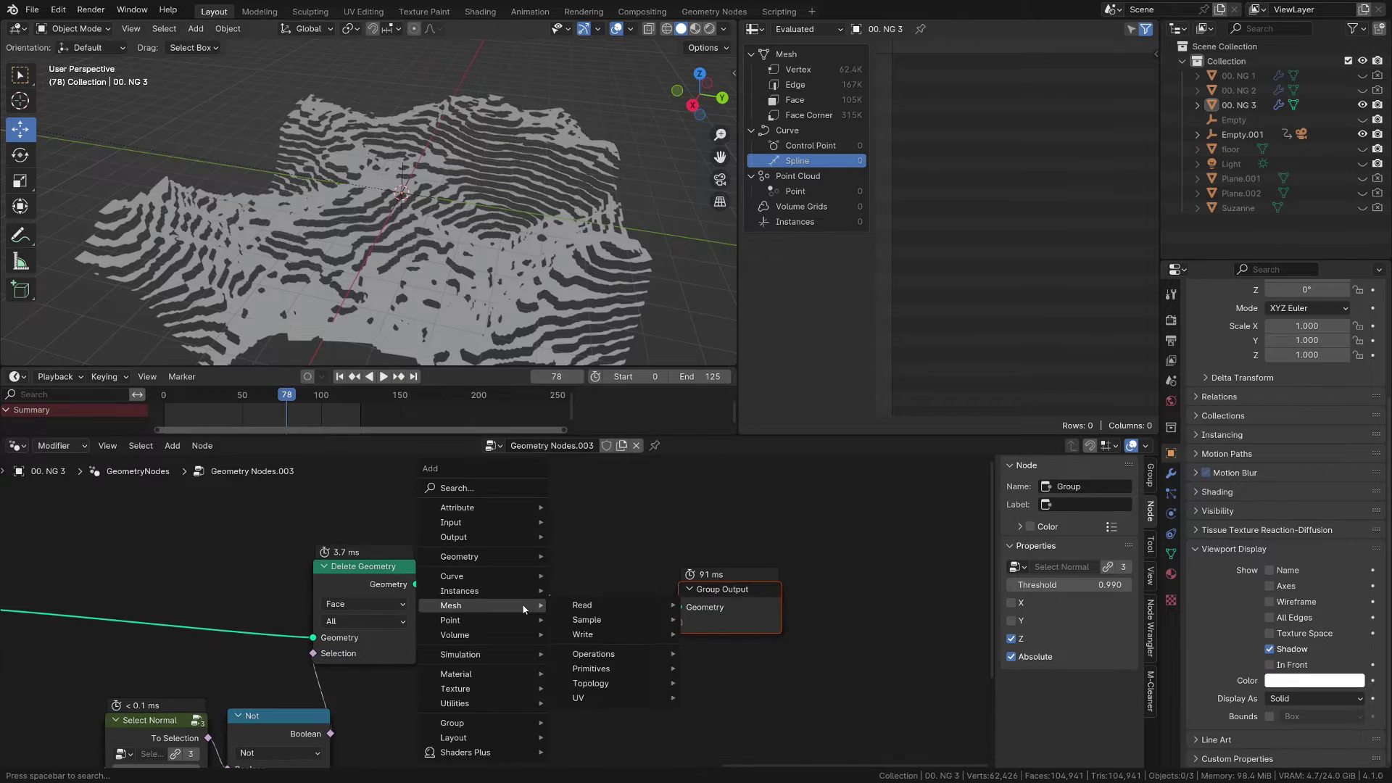
text(mesh to)
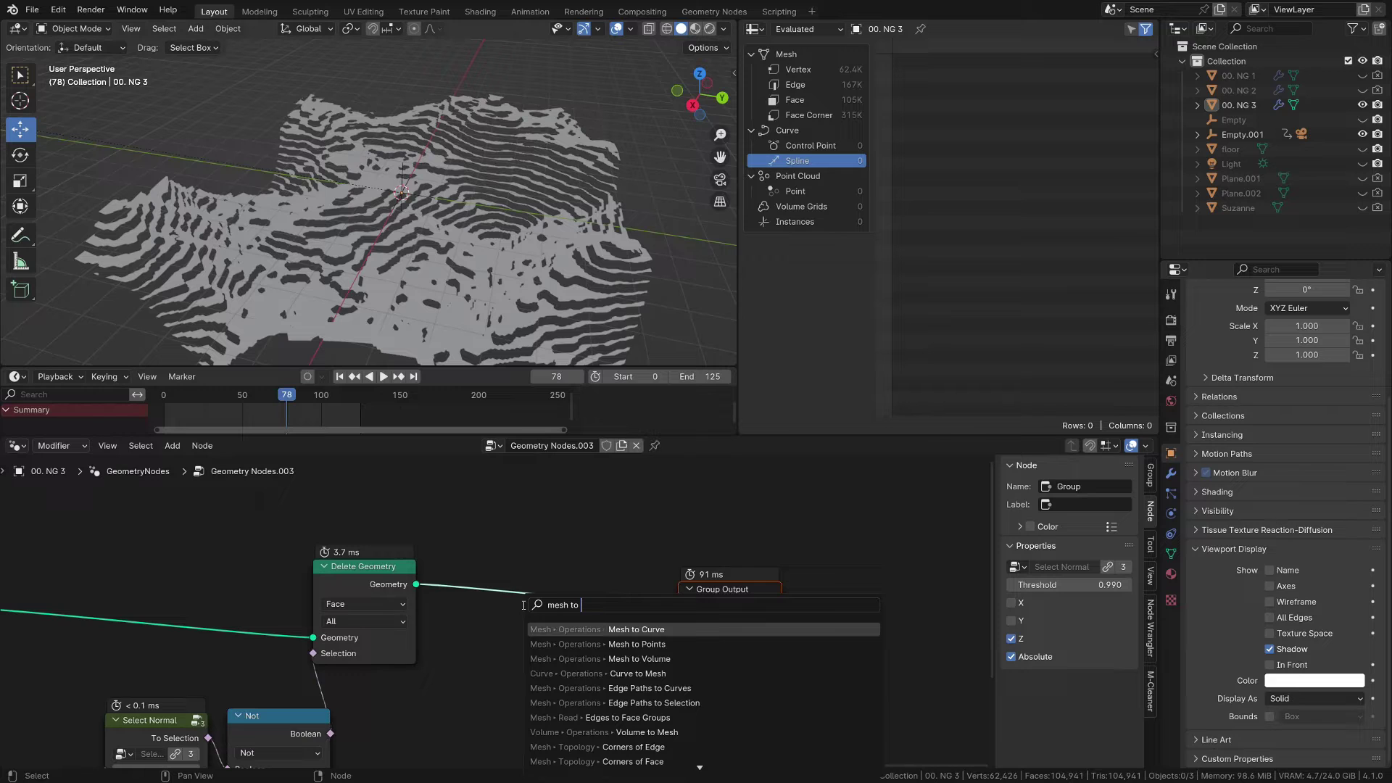
key(Return)
click(723, 523)
scroll(645, 291, up, 5)
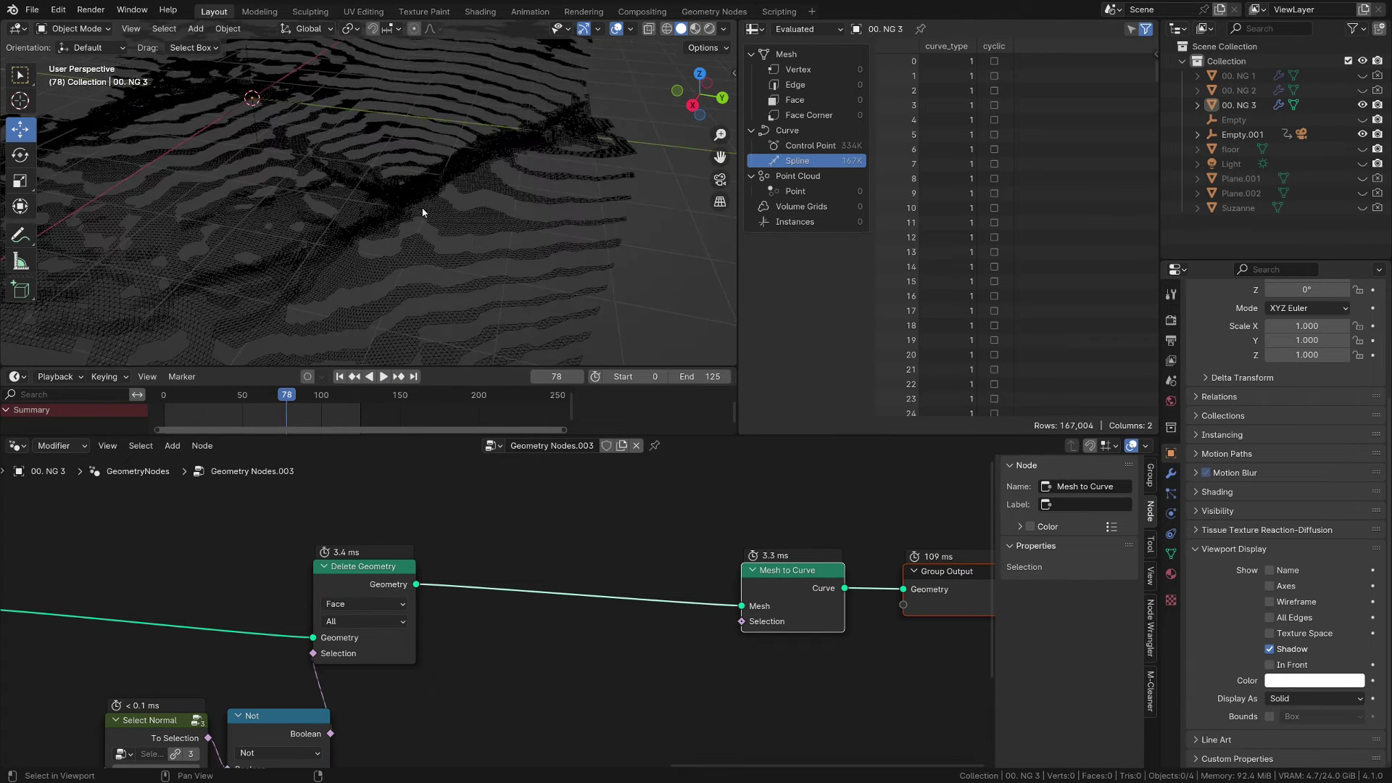
scroll(546, 663, down, 2)
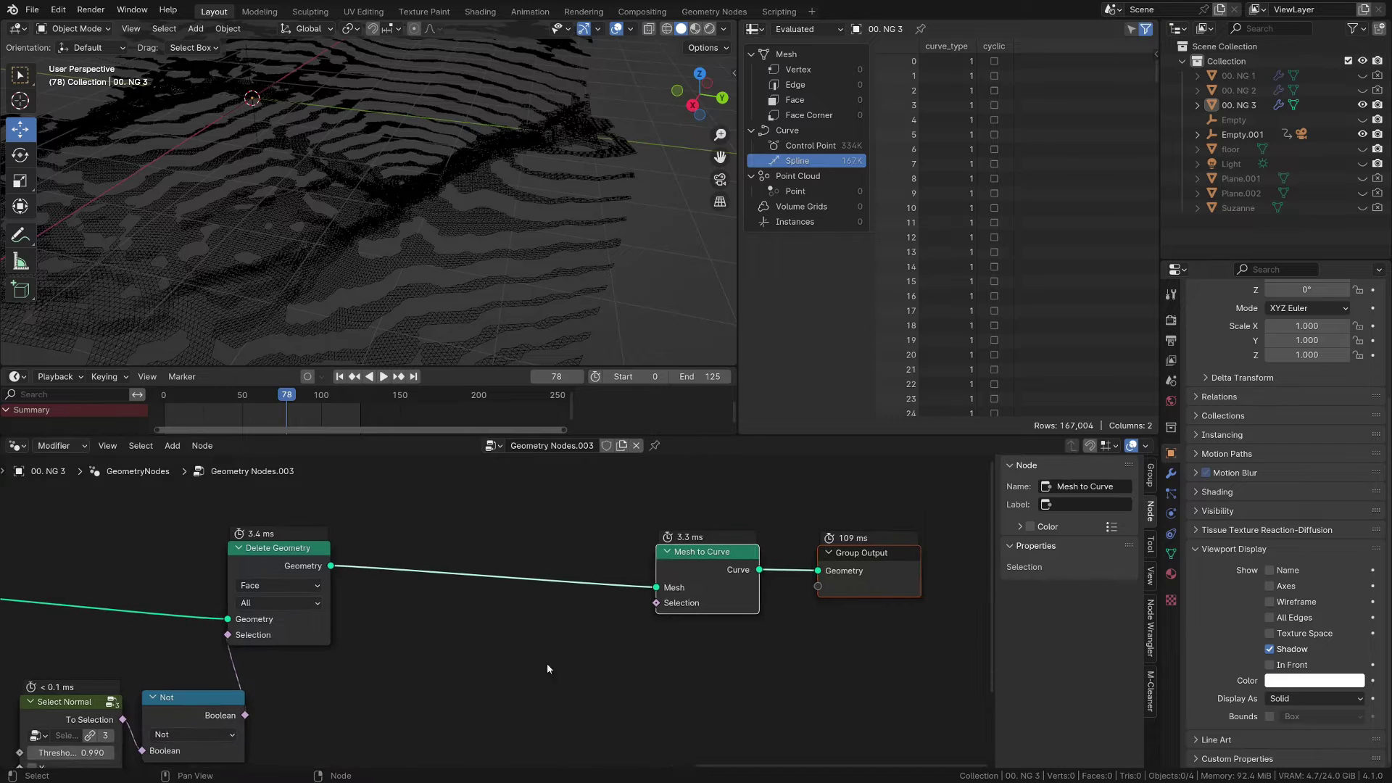
Add a Face Group Boundaries node below Mesh to Curve with an Index node as its Face Group ID
key(shift+a)
text(face group)
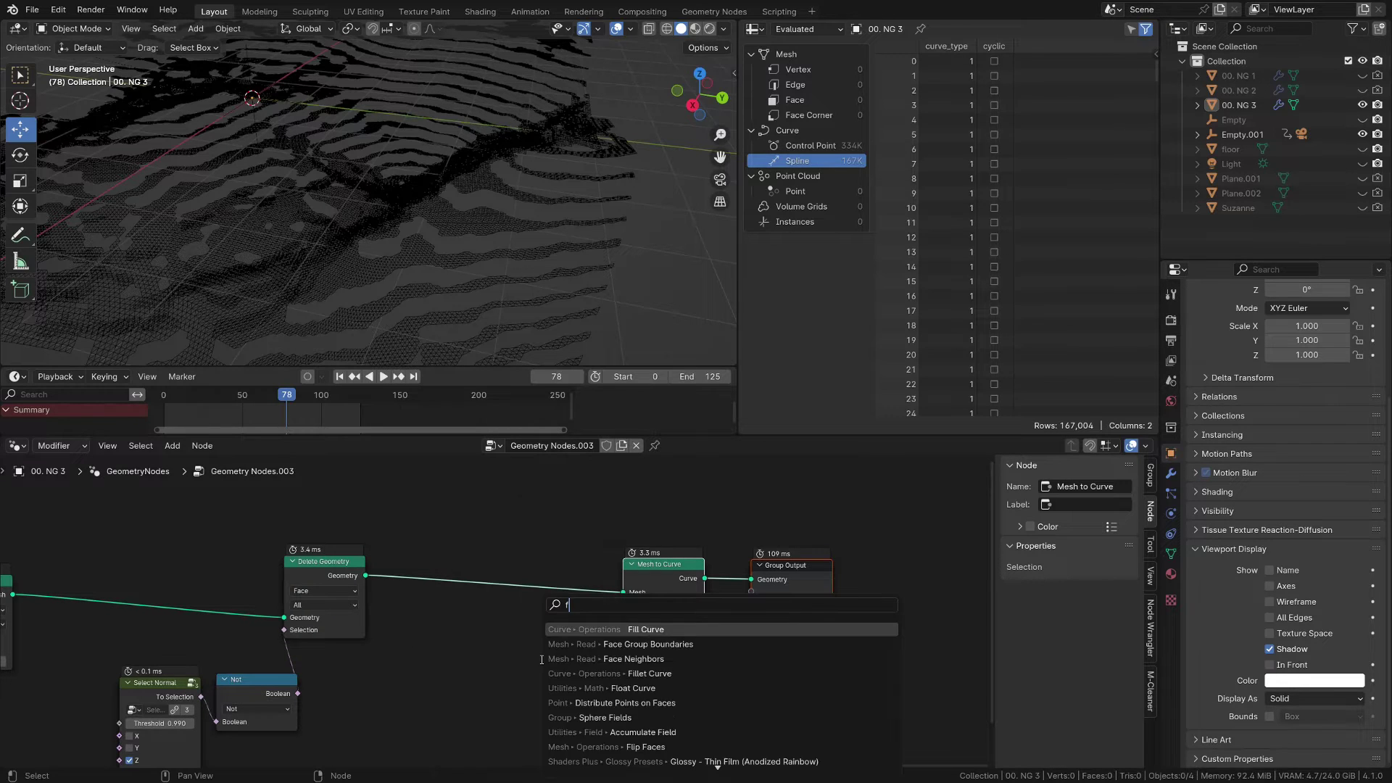
key(Return)
click(540, 659)
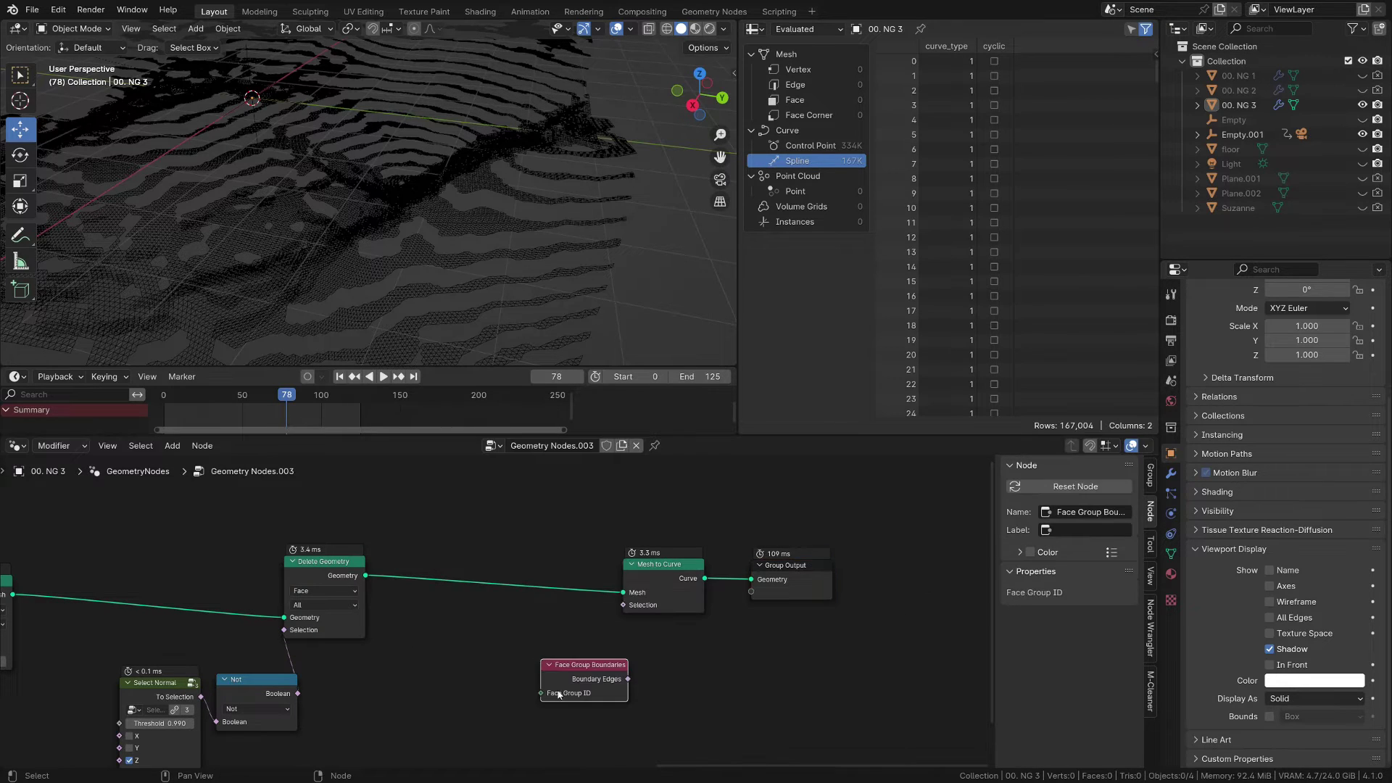
key(shift+a)
text(index)
key(Return)
click(491, 682)
Duplicate the Not node and route the boundary edges through it into Mesh to Curve's Selection
click(266, 699)
key(shift+d)
click(698, 666)
drag(628, 679, 652, 687)
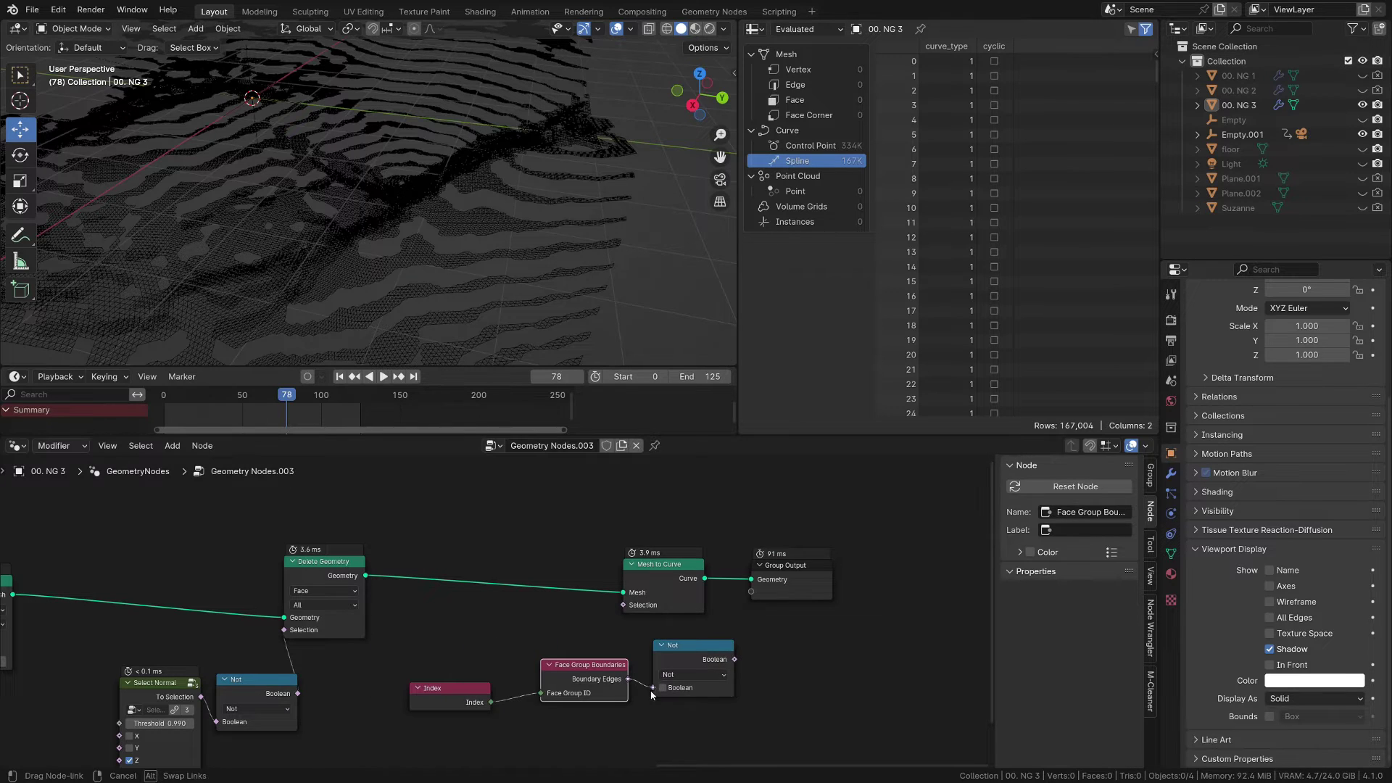
drag(734, 659, 617, 609)
drag(796, 718, 688, 673)
Insert a Resample Curve node after Mesh to Curve and set its mode to Length
middle_drag(858, 615, 612, 621)
drag(705, 607, 552, 538)
key(g)
click(775, 523)
key(g)
click(724, 587)
key(shift+a)
text(rem)
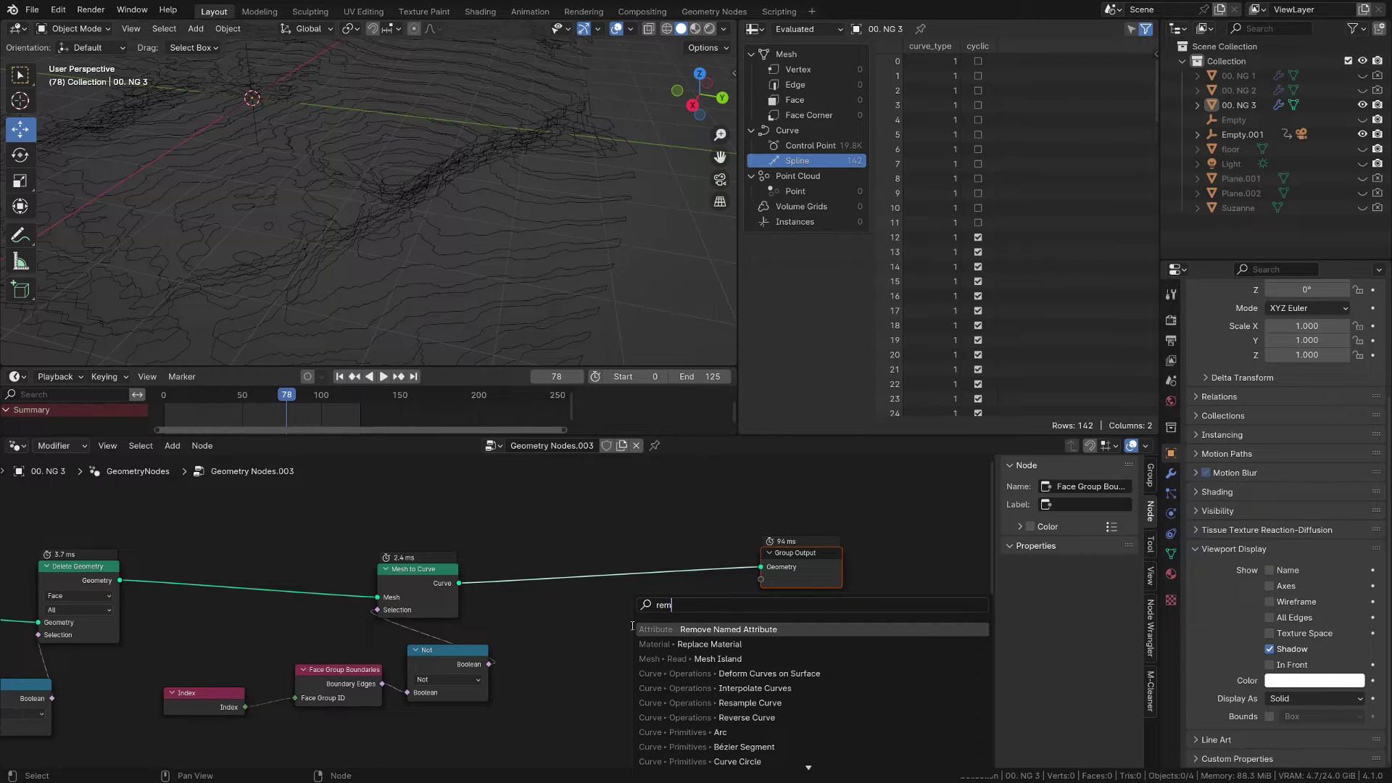
key(BackSpace)
text(s)
key(Return)
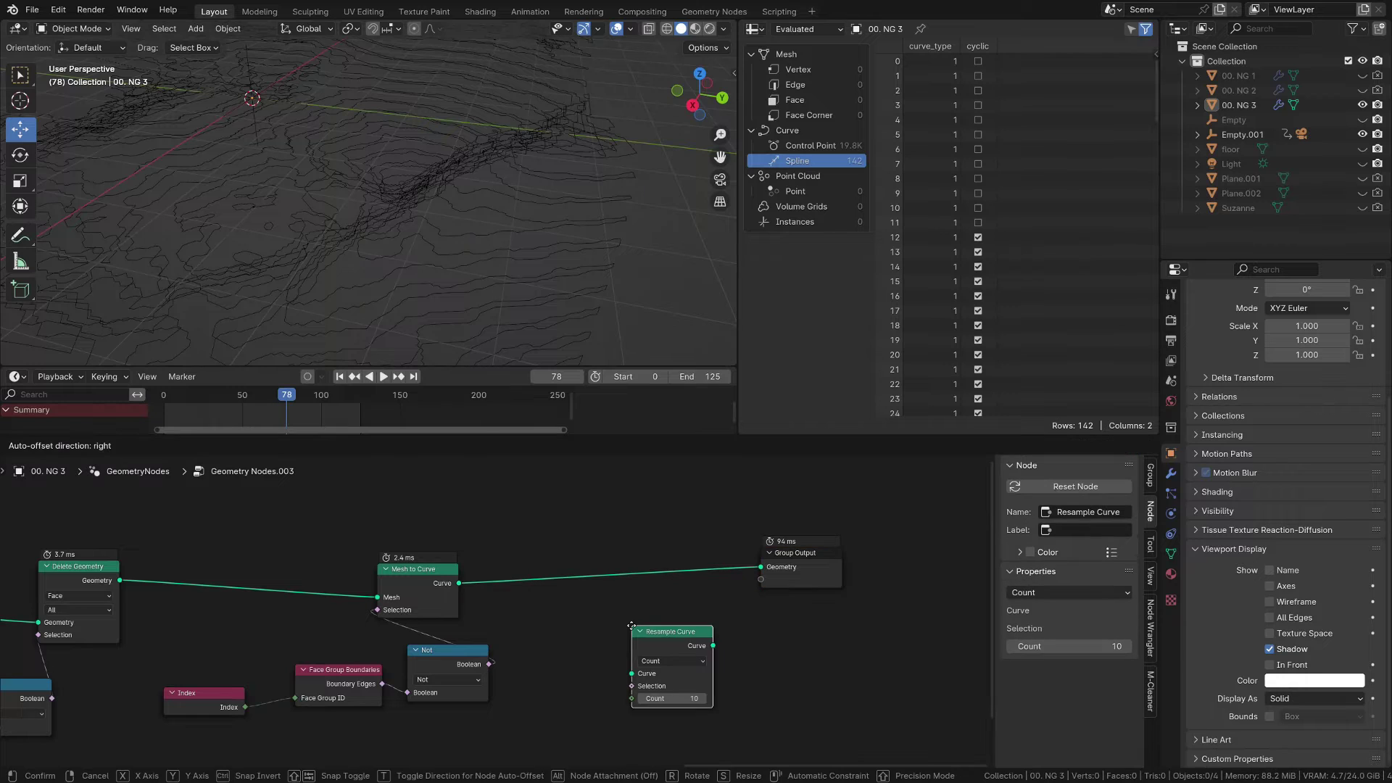
click(623, 572)
click(623, 562)
click(610, 618)
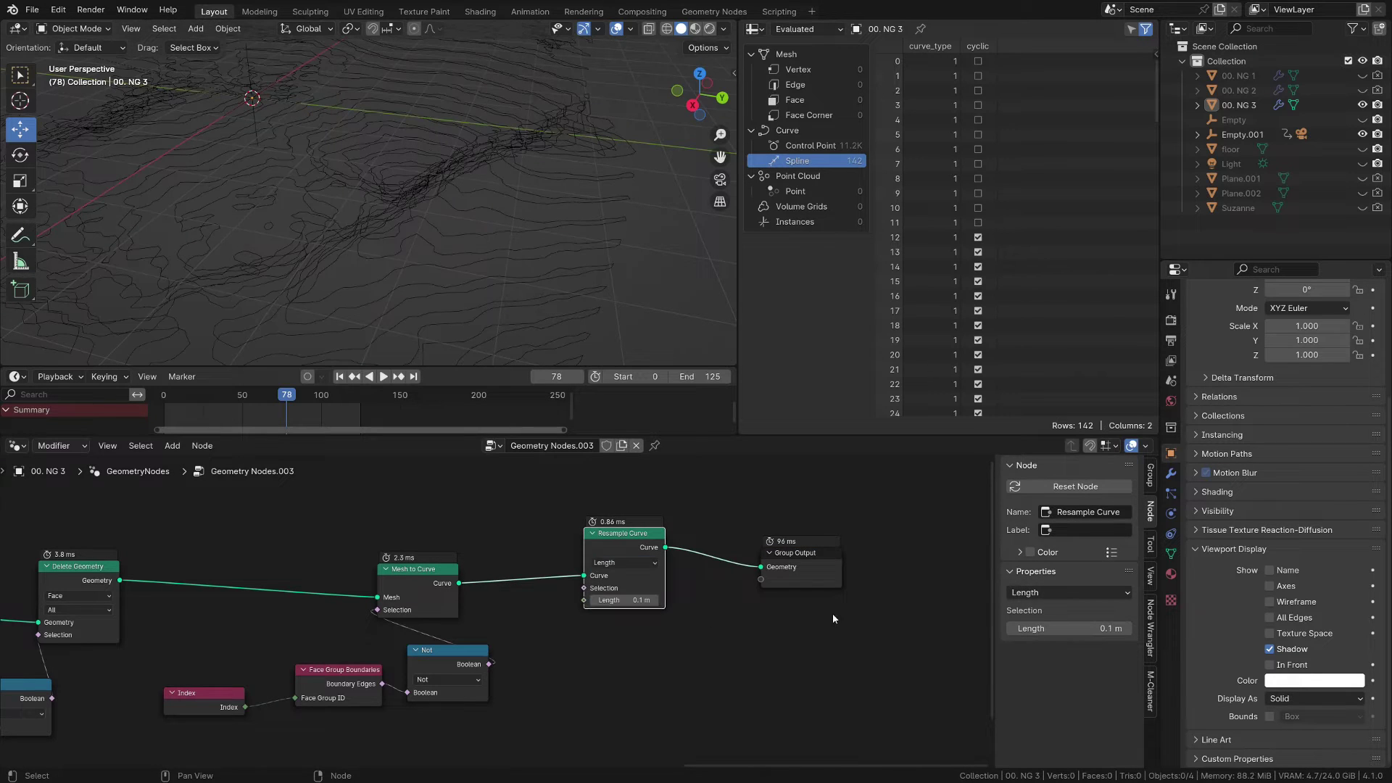
Insert a Set Spline Type node after Resample Curve and set its type to NURBS
drag(806, 559, 926, 554)
click(593, 533)
key(h)
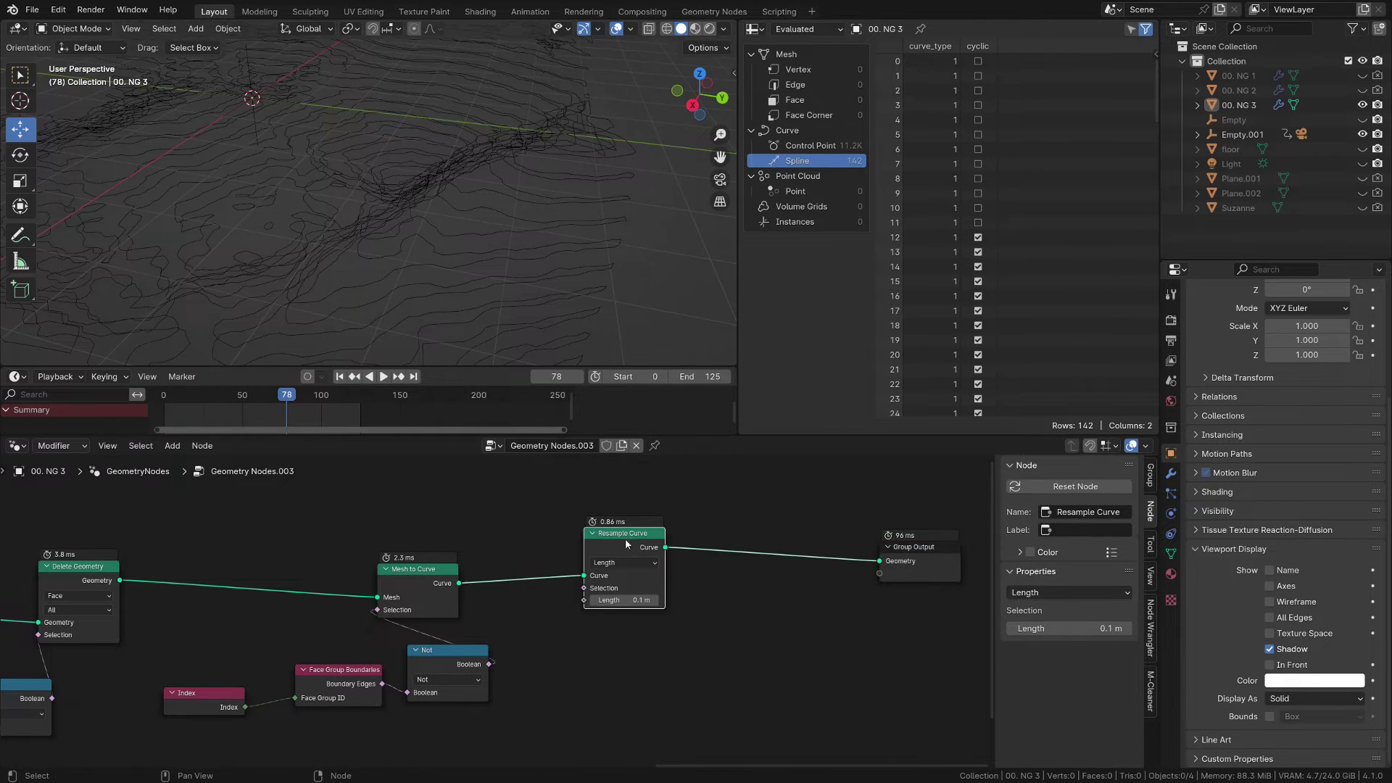
key(shift+a)
text(setspli n)
key(BackSpace)
key(BackSpace)
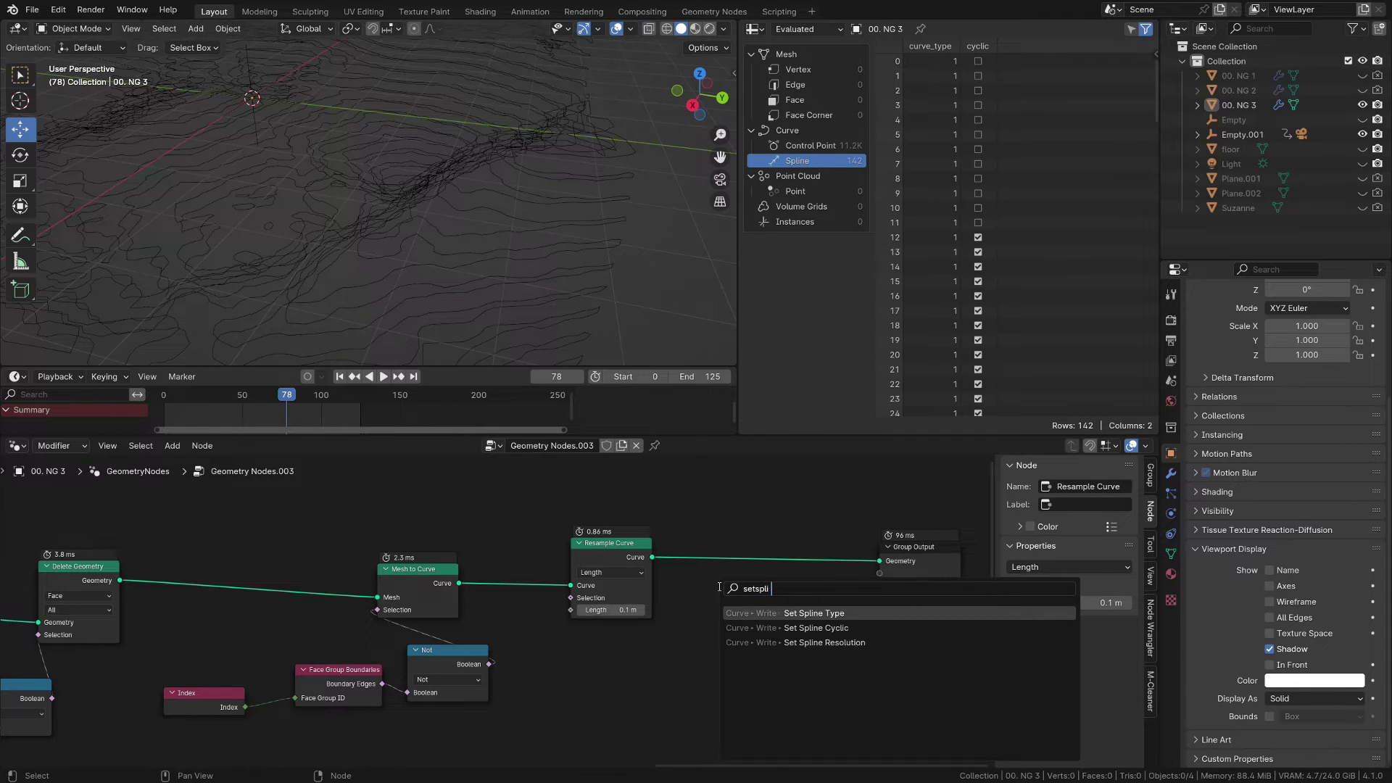
key(Return)
click(759, 555)
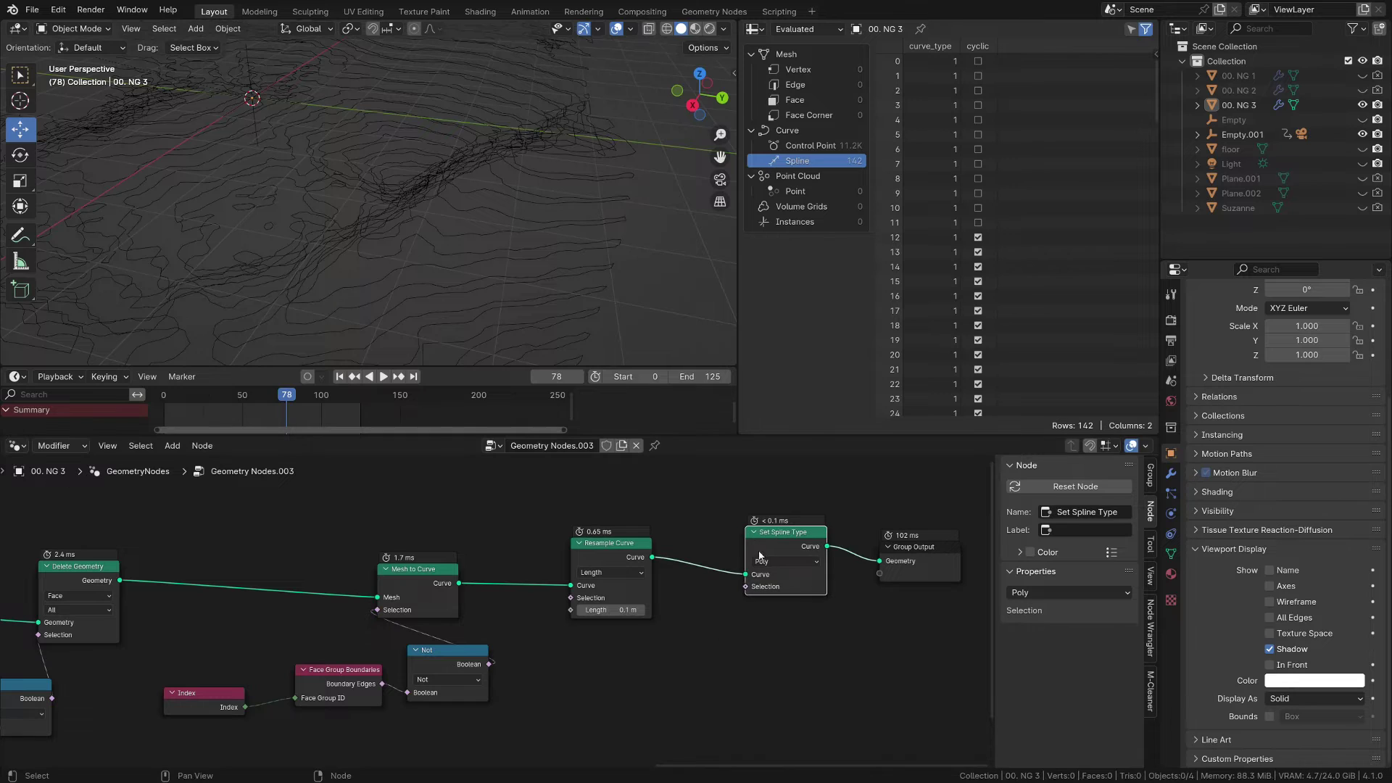
click(767, 559)
click(790, 627)
Insert a Capture Attribute node between Set Spline Type and the Group Output, with its domain set to Spline
middle_drag(761, 613, 385, 632)
drag(386, 633, 366, 591)
key(g)
click(319, 601)
drag(608, 647, 513, 561)
key(g)
click(755, 545)
key(g)
click(773, 553)
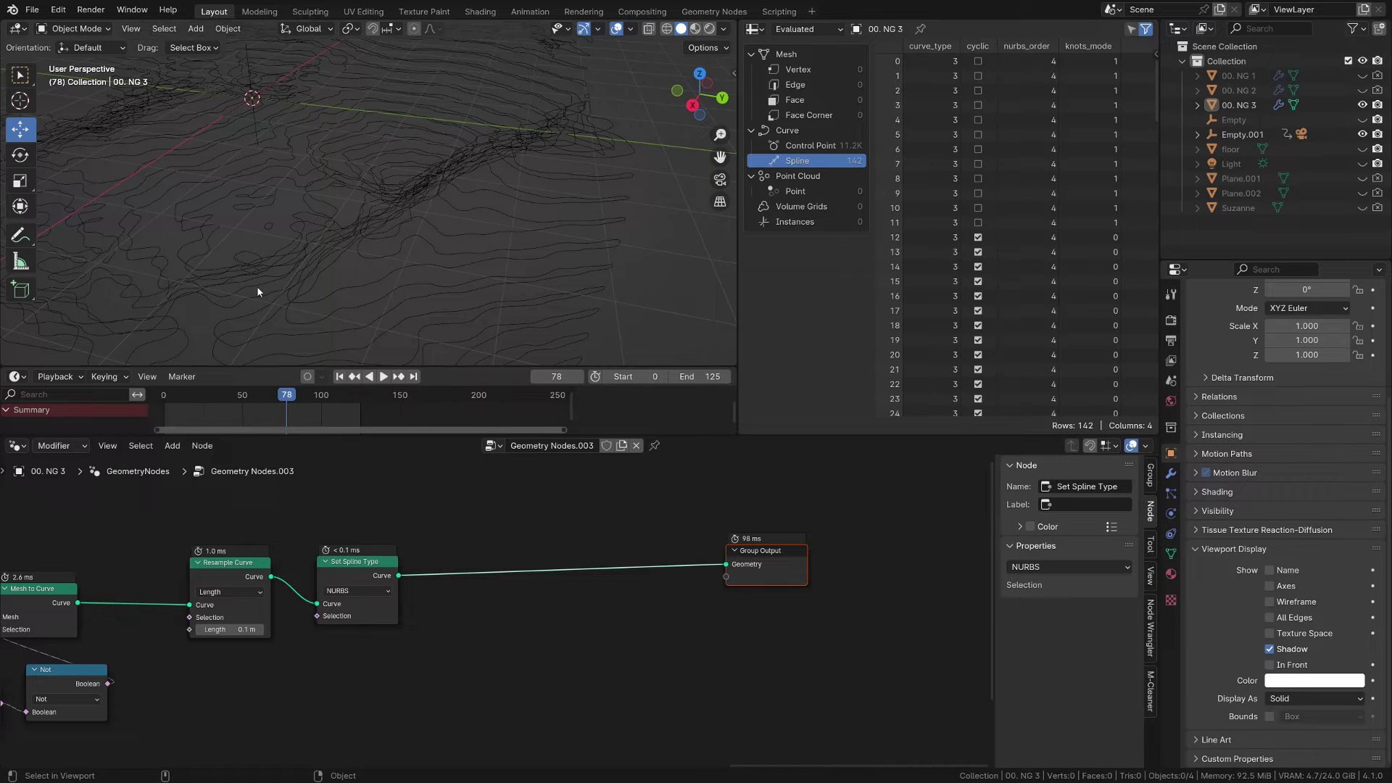
key(shift+a)
key(shift+a)
text(capture)
key(Return)
click(554, 607)
click(541, 597)
click(547, 674)
Add an Index node beneath Capture Attribute as the source of its Value input
key(shift+a)
text(index)
key(Return)
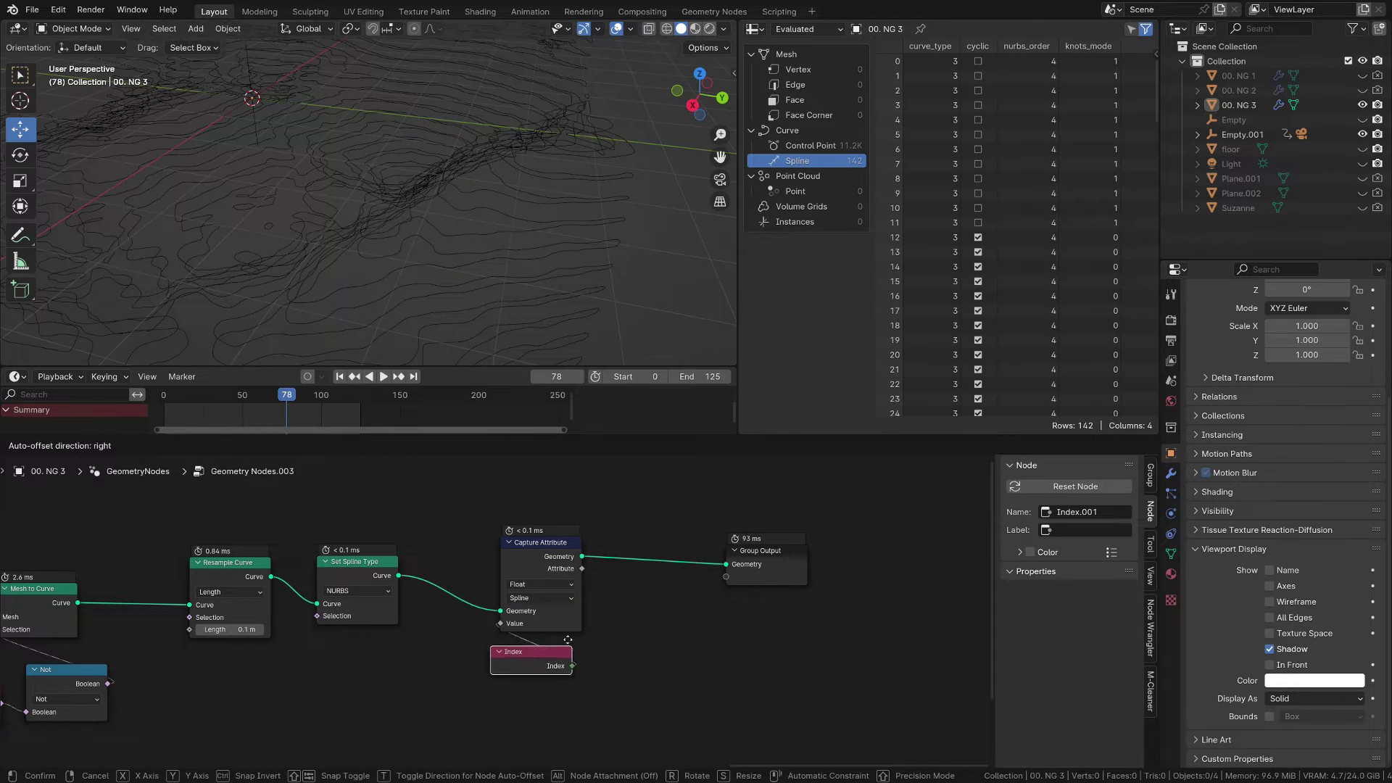
click(571, 639)
Move the Group Output node away and add a Fill Curve node after Capture Attribute
middle_drag(827, 608, 591, 621)
drag(590, 620, 494, 552)
key(g)
click(630, 534)
key(shift+a)
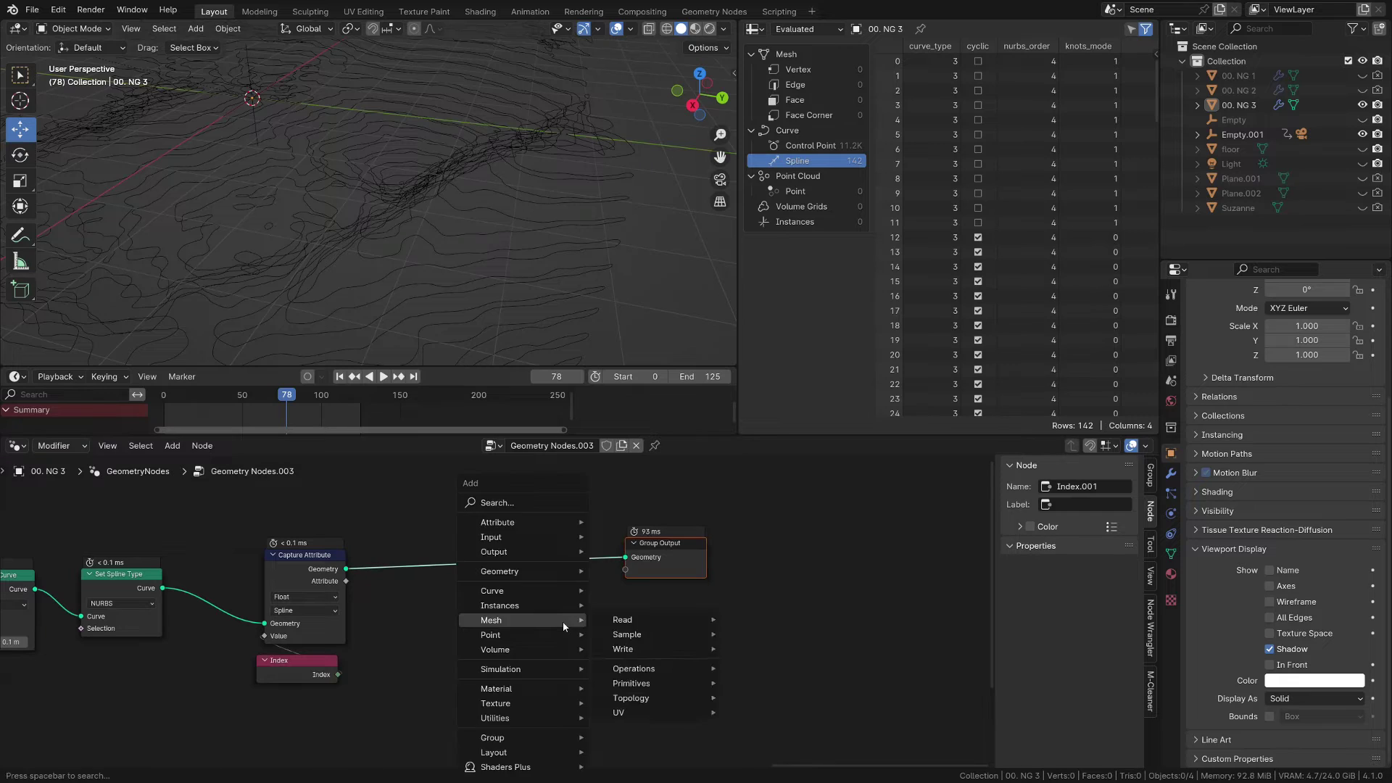
text(fill)
key(Return)
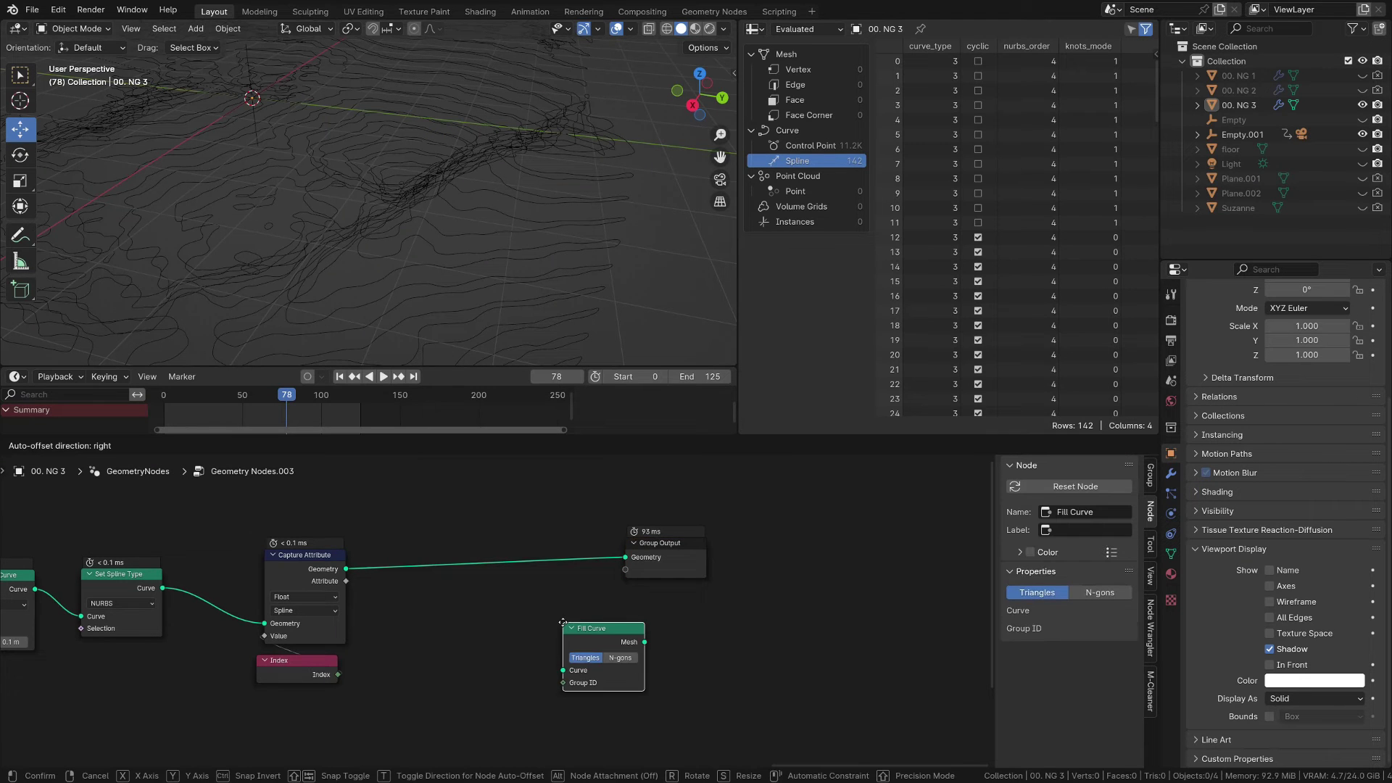
click(493, 624)
Wire Capture Attribute's Geometry to Fill Curve's Curve, its Attribute to Group ID, and the Fill Curve mesh to the Group Output
drag(346, 581, 485, 677)
drag(567, 638, 628, 558)
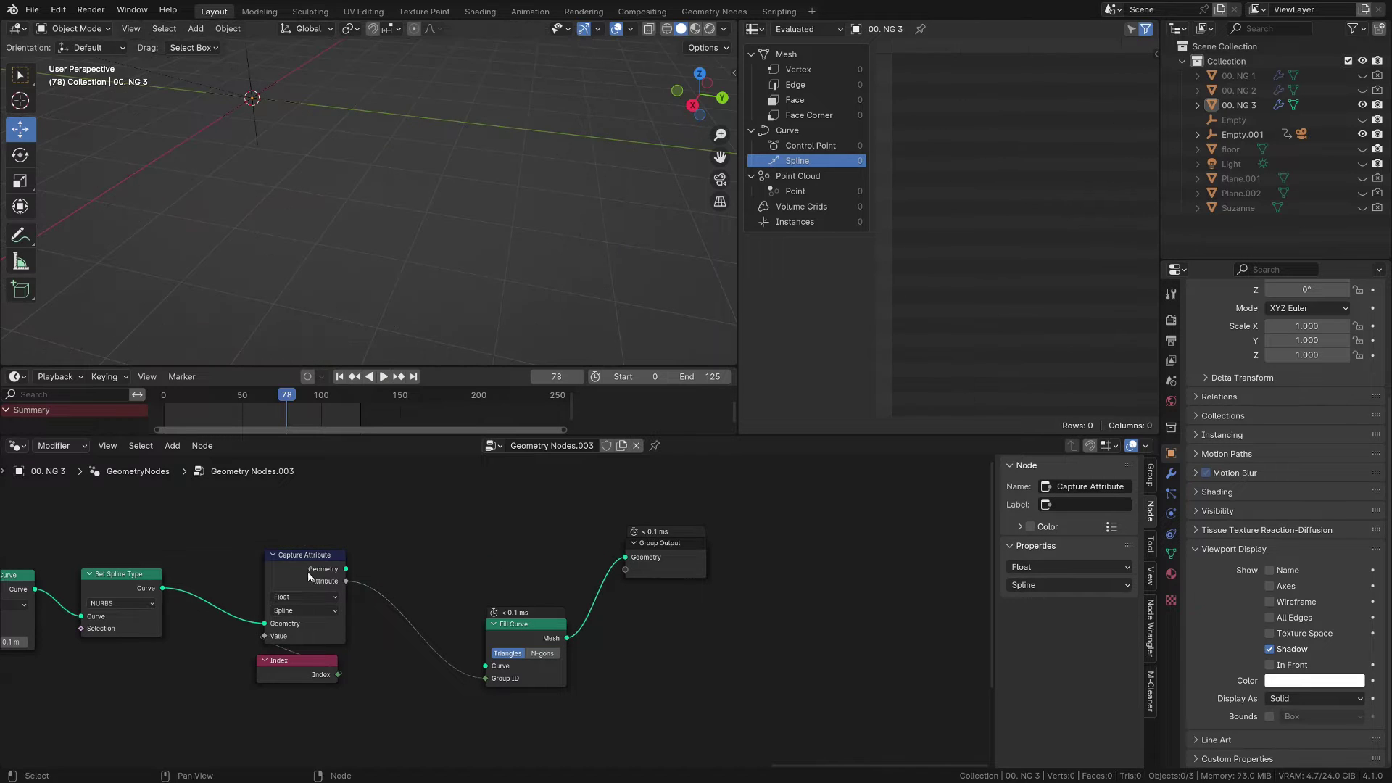
drag(345, 569, 460, 556)
middle_drag(702, 595, 525, 628)
drag(463, 570, 582, 568)
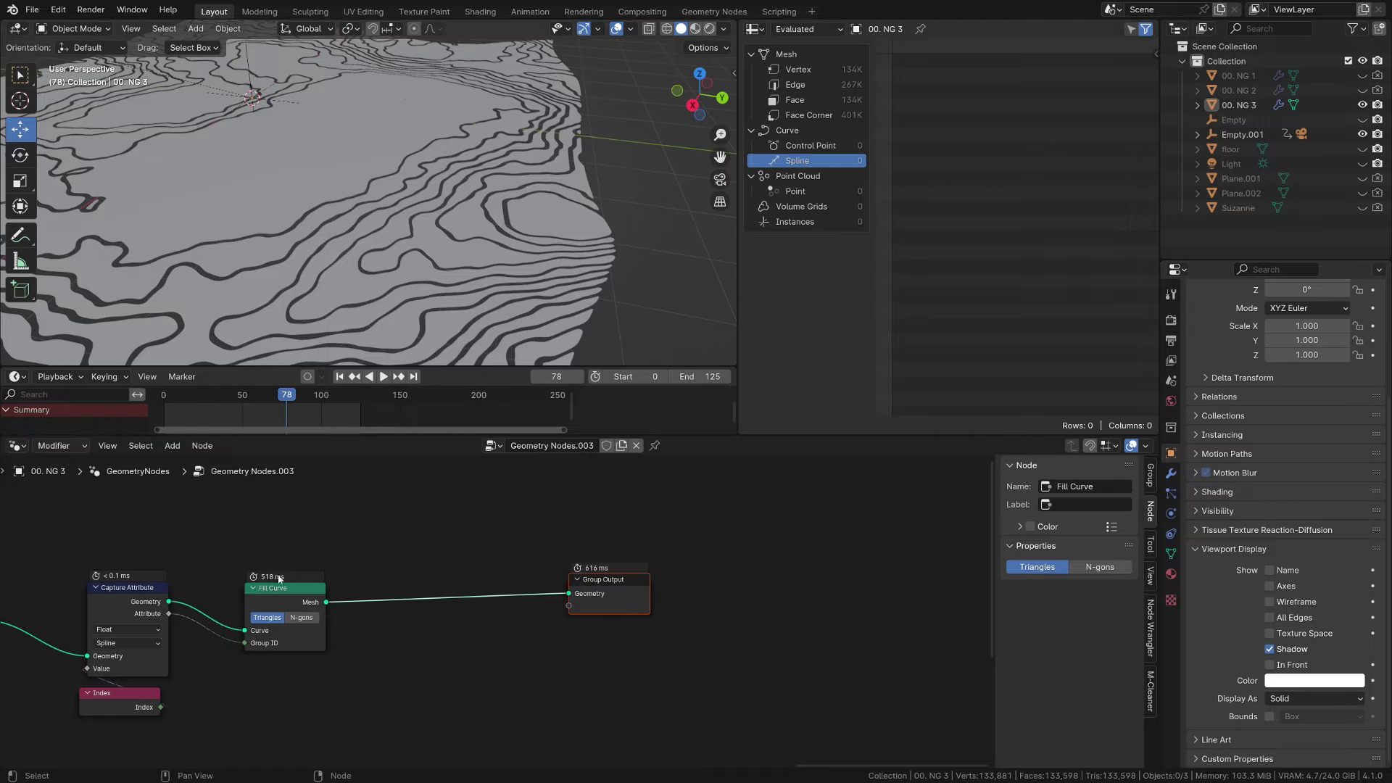
Inspect the filled contour layers and add a Sample Index node below the link after Fill Curve
scroll(350, 272, down, 5)
middle_drag(375, 247, 287, 182)
shift+middle_drag(291, 101, 298, 123)
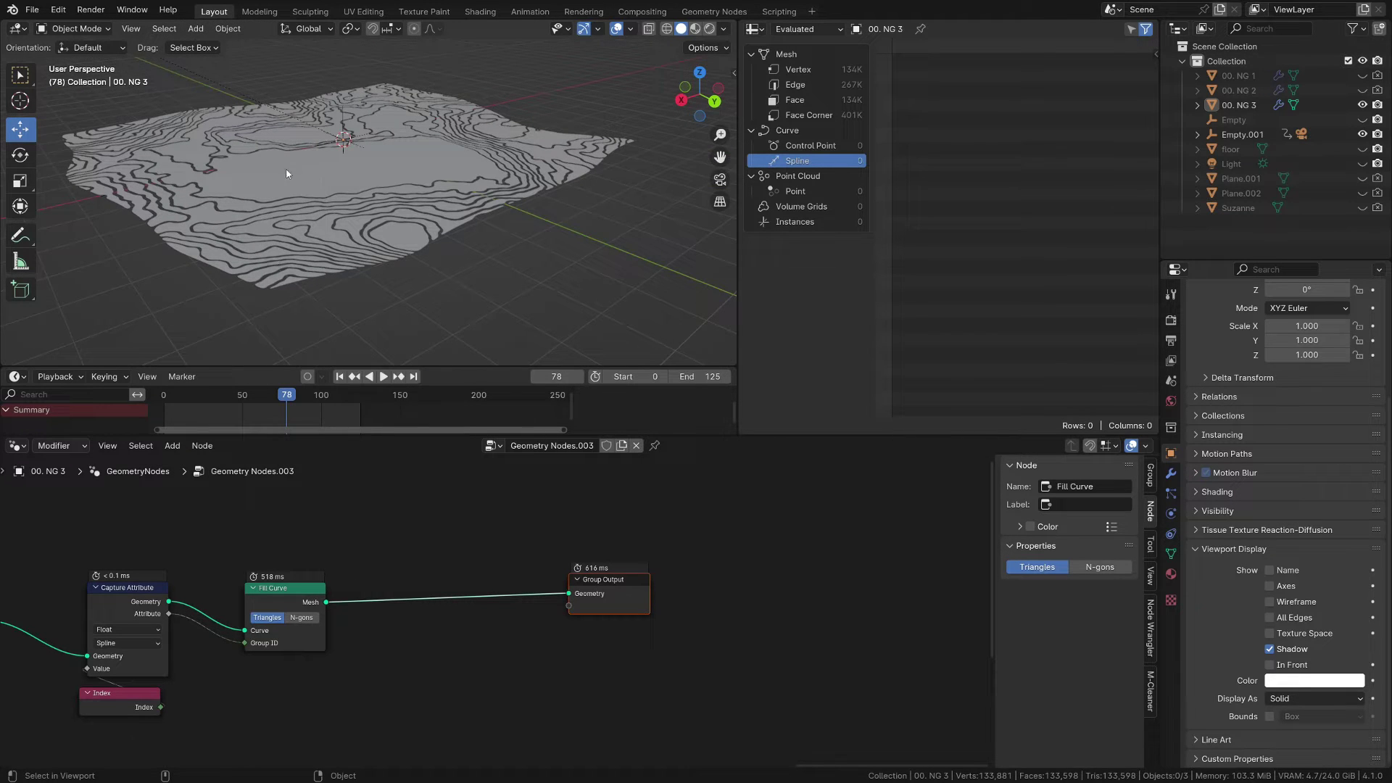
middle_drag(371, 692, 384, 682)
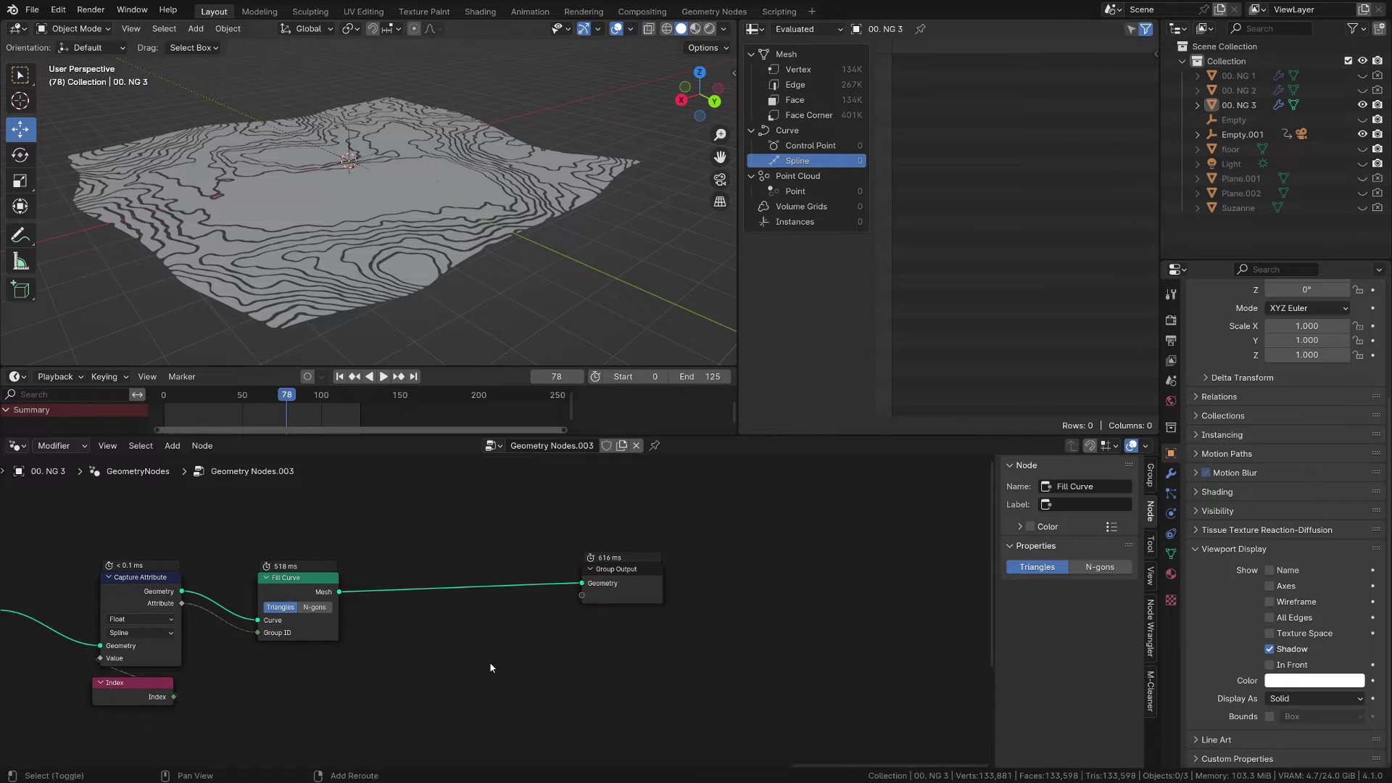
key(shift+a)
text(sample i)
key(Return)
click(459, 655)
Insert a Set Position node between Fill Curve and the Group Output
key(shift+a)
text(set pos)
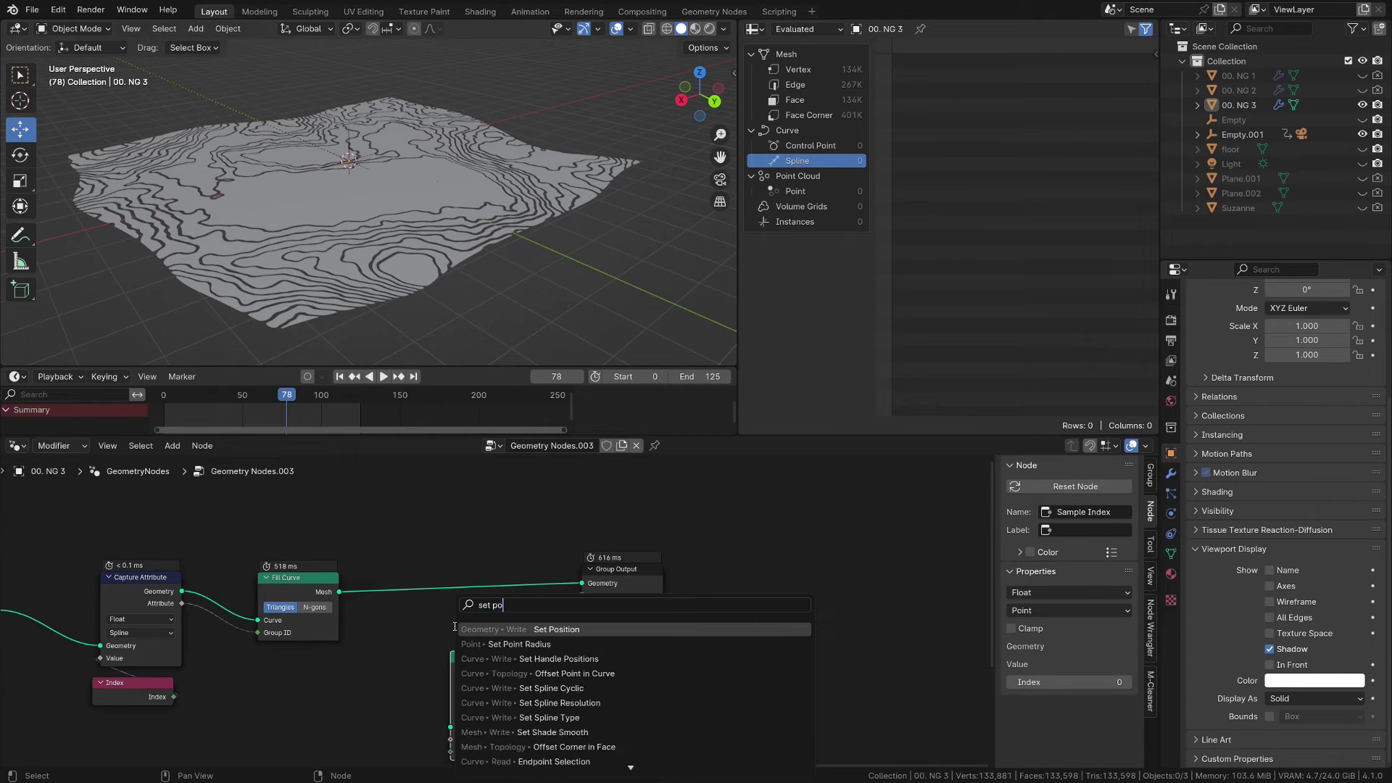
key(Return)
click(698, 605)
drag(724, 611, 467, 542)
key(g)
click(692, 547)
Feed the Fill Curve mesh into Sample Index and set that node to the Vector data type and Spline domain
middle_drag(580, 693, 615, 643)
drag(375, 541, 519, 641)
click(520, 634)
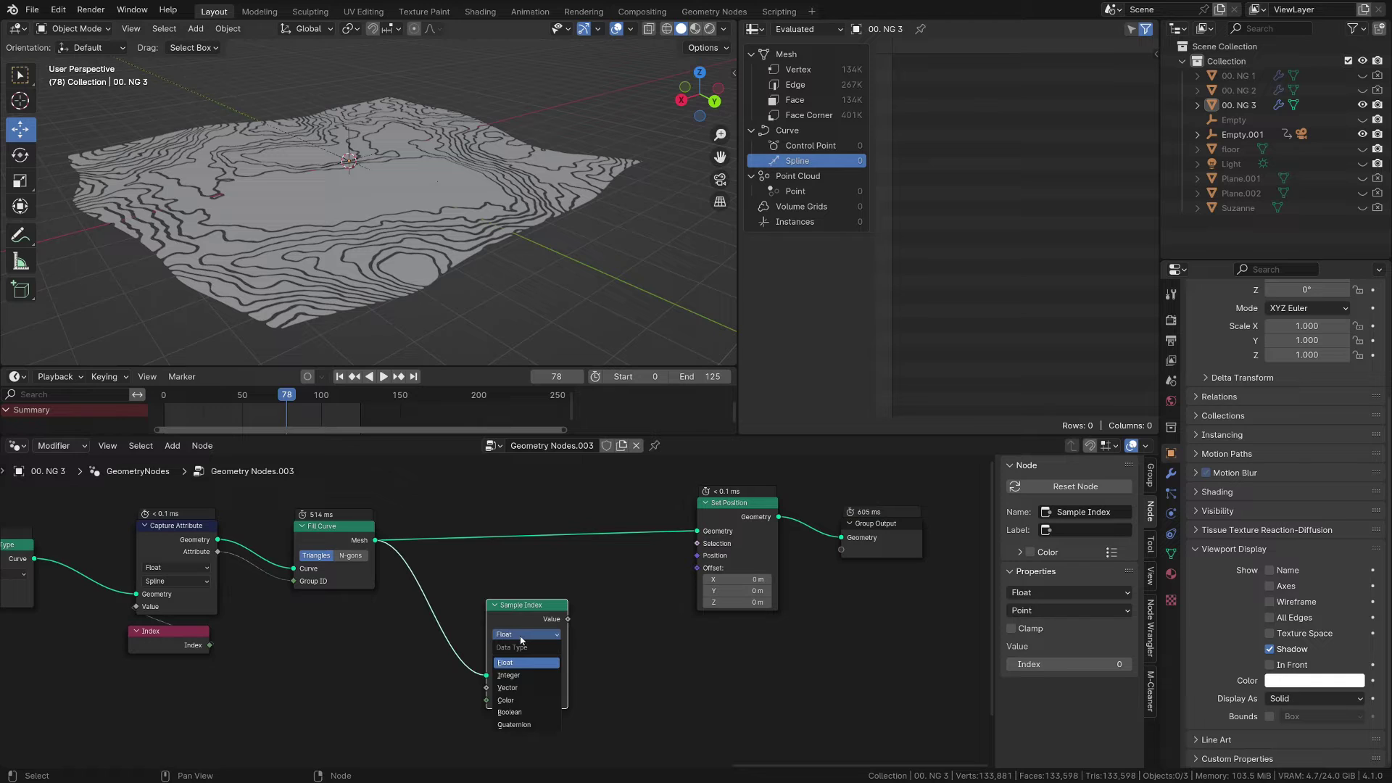
click(520, 662)
click(521, 648)
click(520, 727)
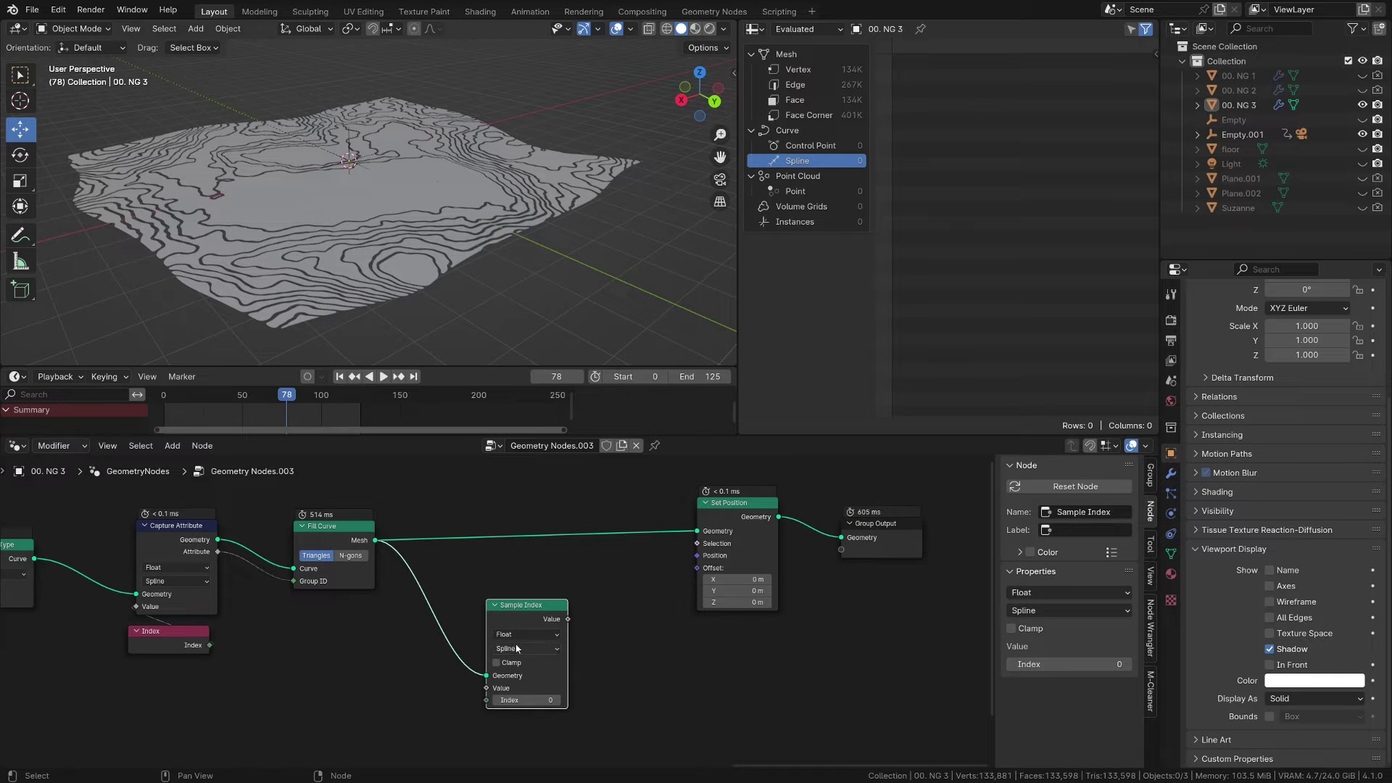
click(520, 634)
click(524, 690)
Add a Position node as Sample Index's Value and feed its Geometry input from Capture Attribute's Geometry
drag(486, 687, 428, 684)
text(pos)
key(Return)
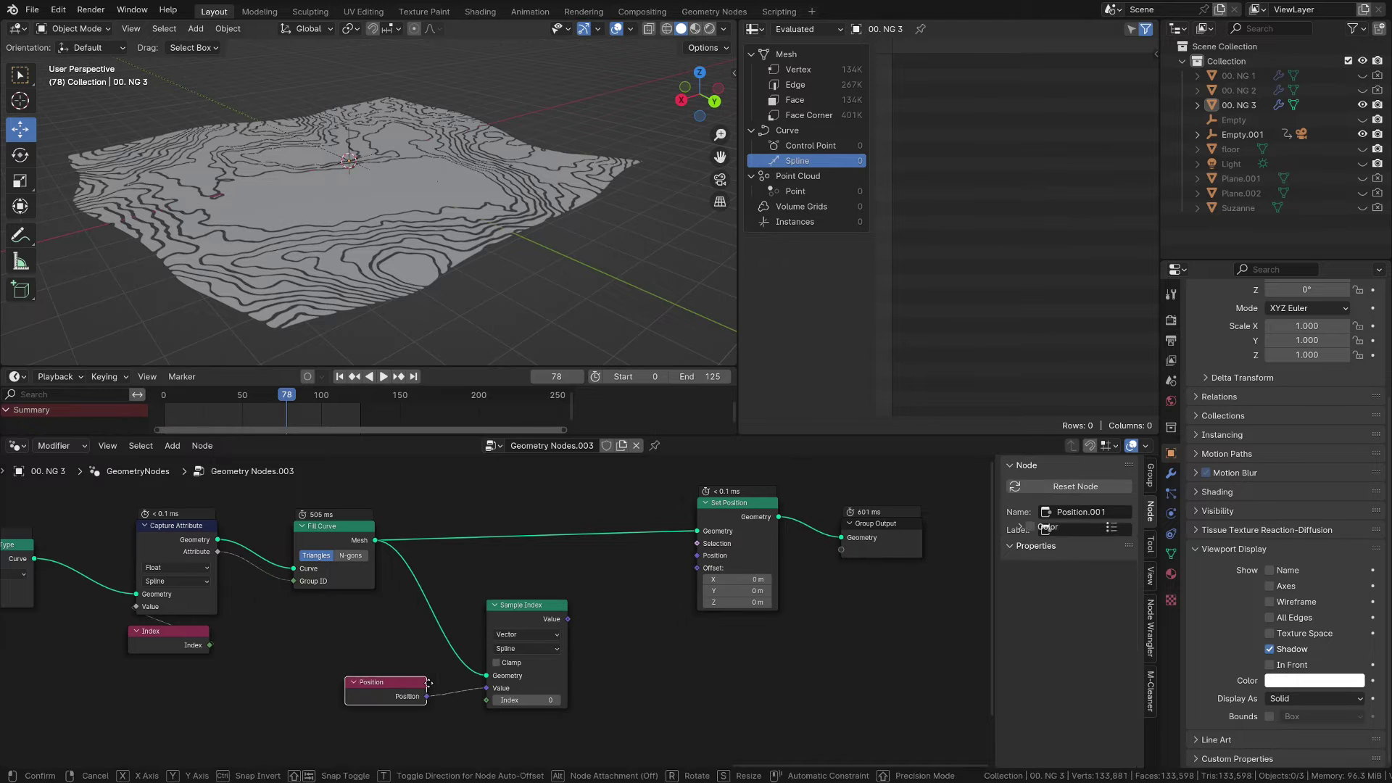
click(429, 683)
drag(217, 540, 486, 679)
drag(474, 609, 474, 609)
Add a Mesh Island node and connect its Island Index to Sample Index's Index input
drag(409, 684, 348, 604)
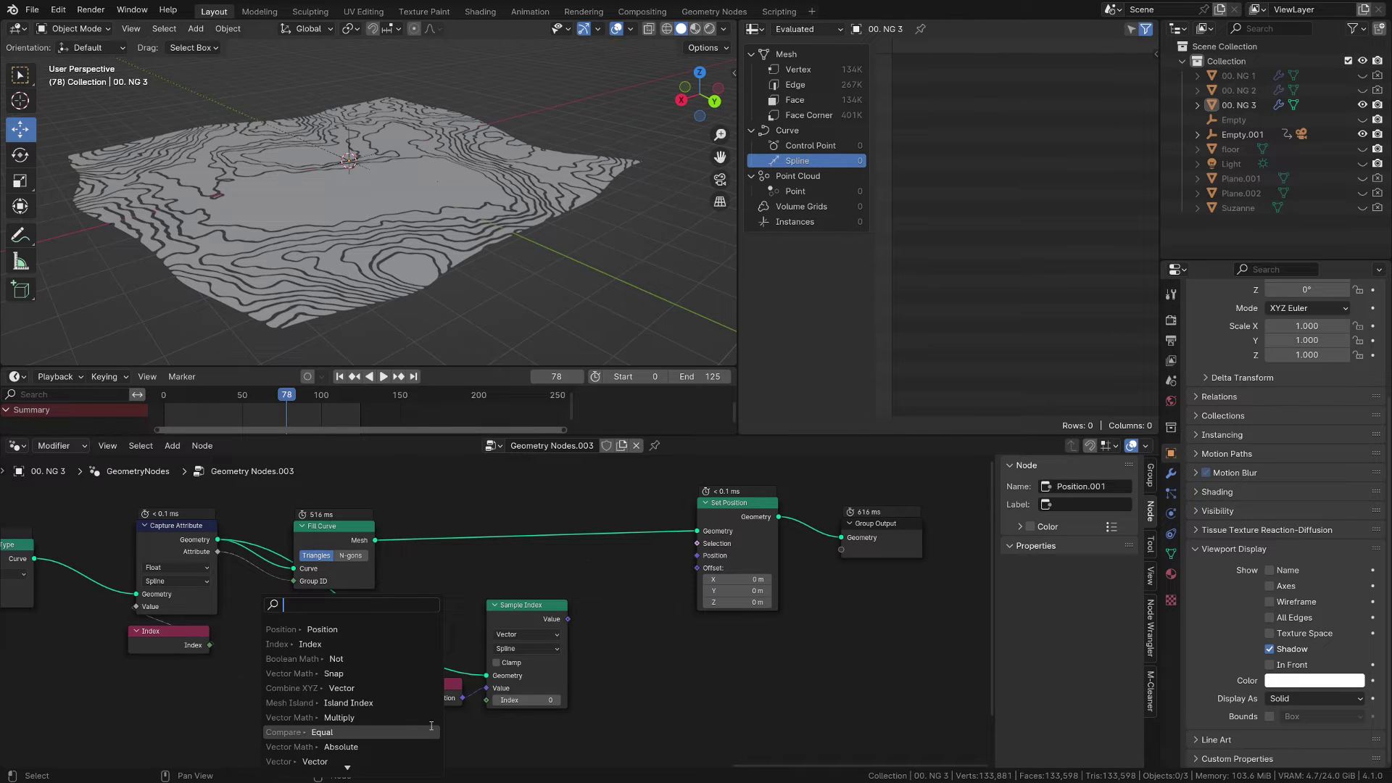
text(mesh is)
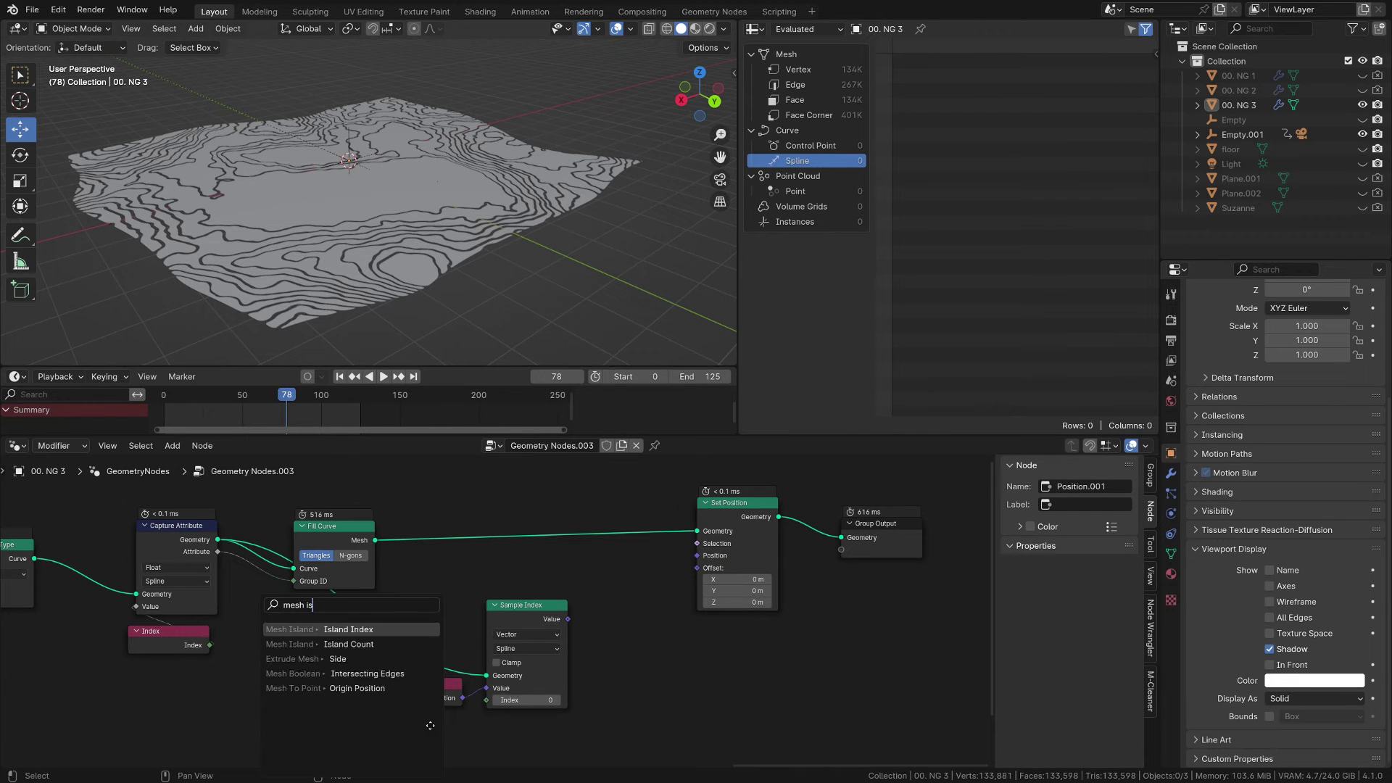
key(Return)
click(445, 727)
Add a Separate XYZ node fed by the Value output of Sample Index
drag(569, 620, 595, 632)
text(xyz)
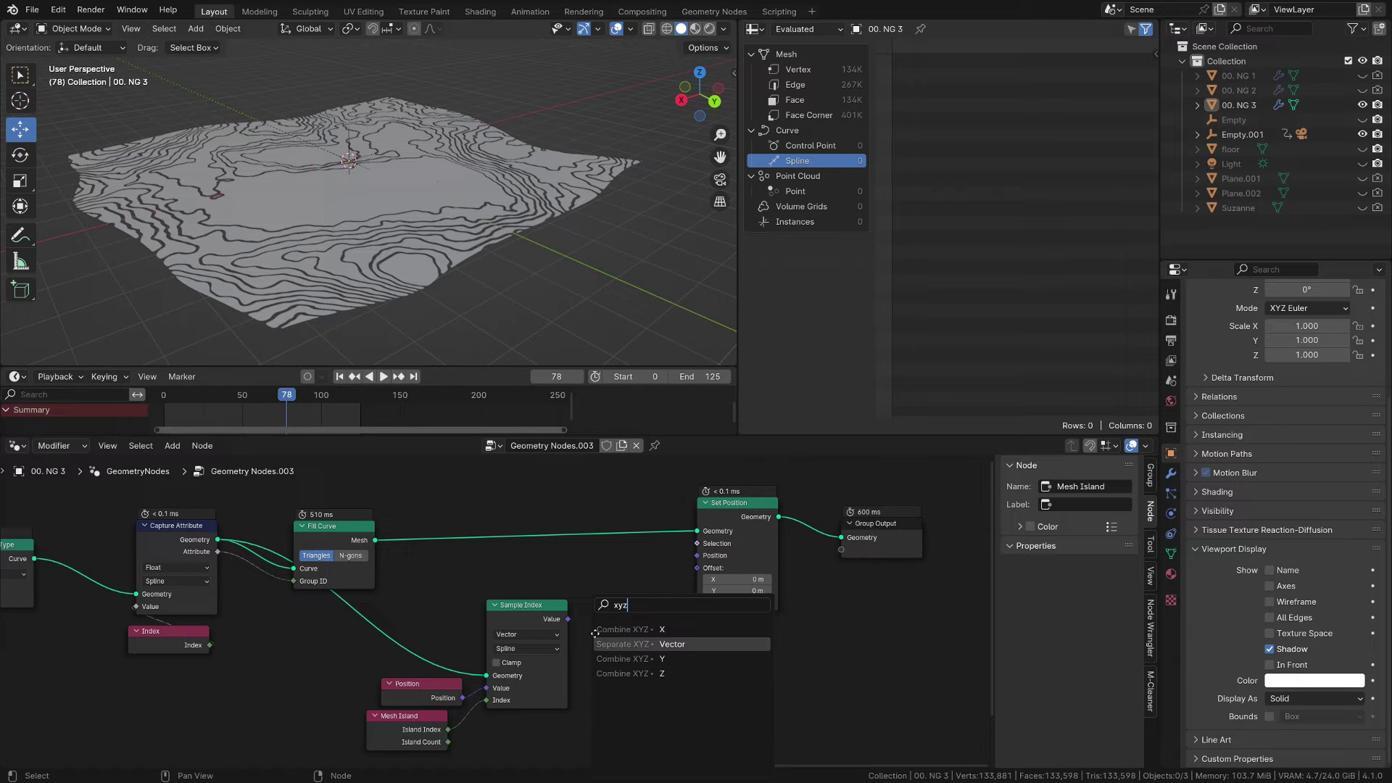
key(Return)
click(582, 640)
Add a Combine XYZ node to Set Position's Offset and link Separate XYZ's Z output to its Z input
drag(697, 568, 678, 618)
text(xyz)
key(Return)
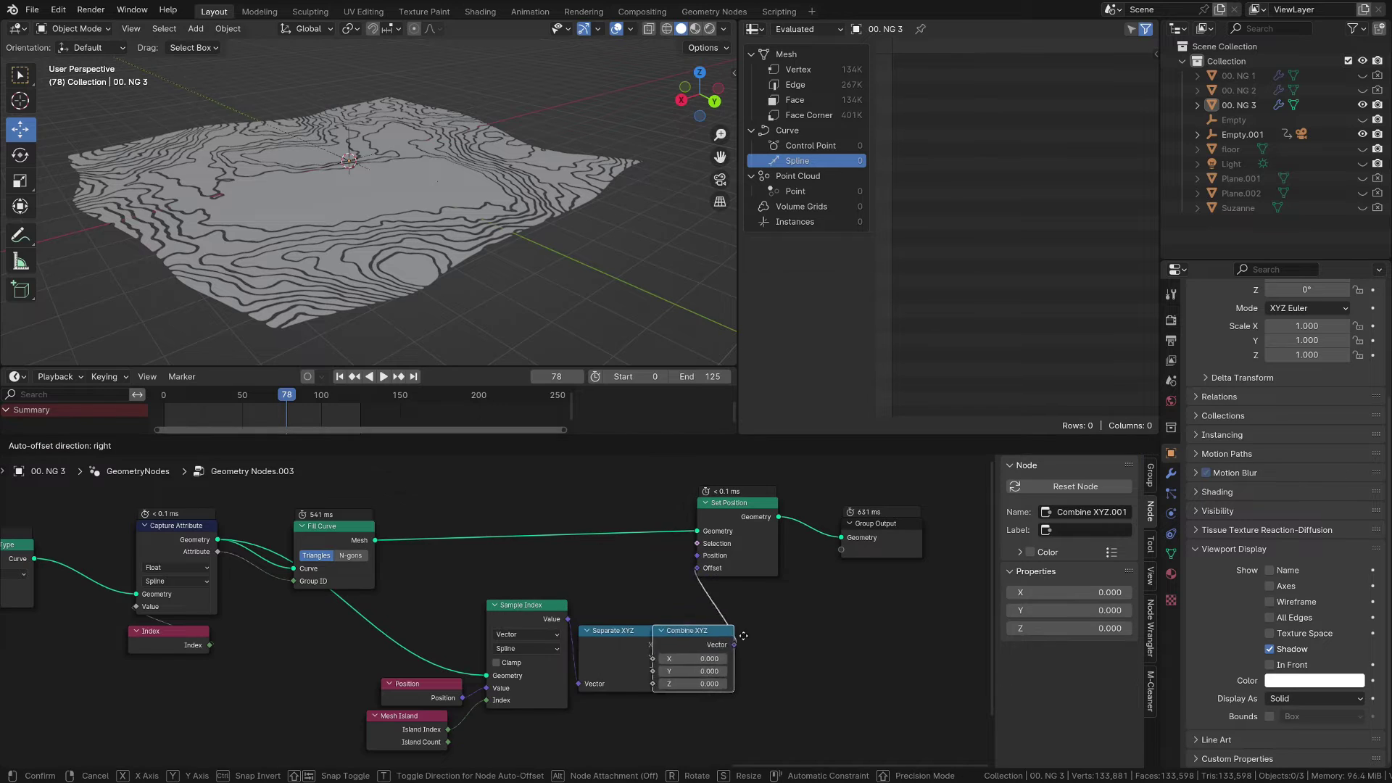
drag(656, 674, 700, 637)
middle_drag(810, 661, 763, 672)
drag(687, 605, 686, 614)
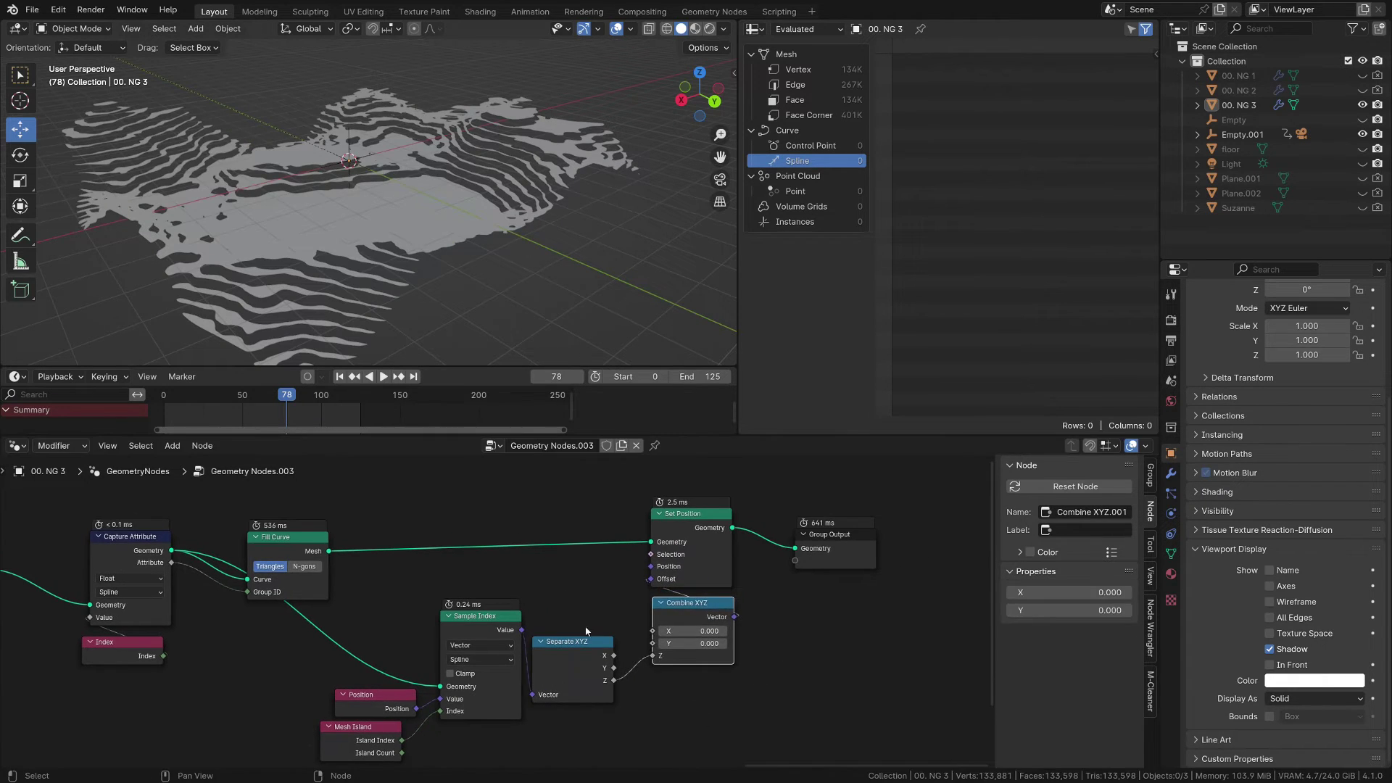
Align Mesh Island beneath the Position node and feed Sample Index's Geometry from the Set Spline Type curve instead
middle_drag(385, 729, 428, 683)
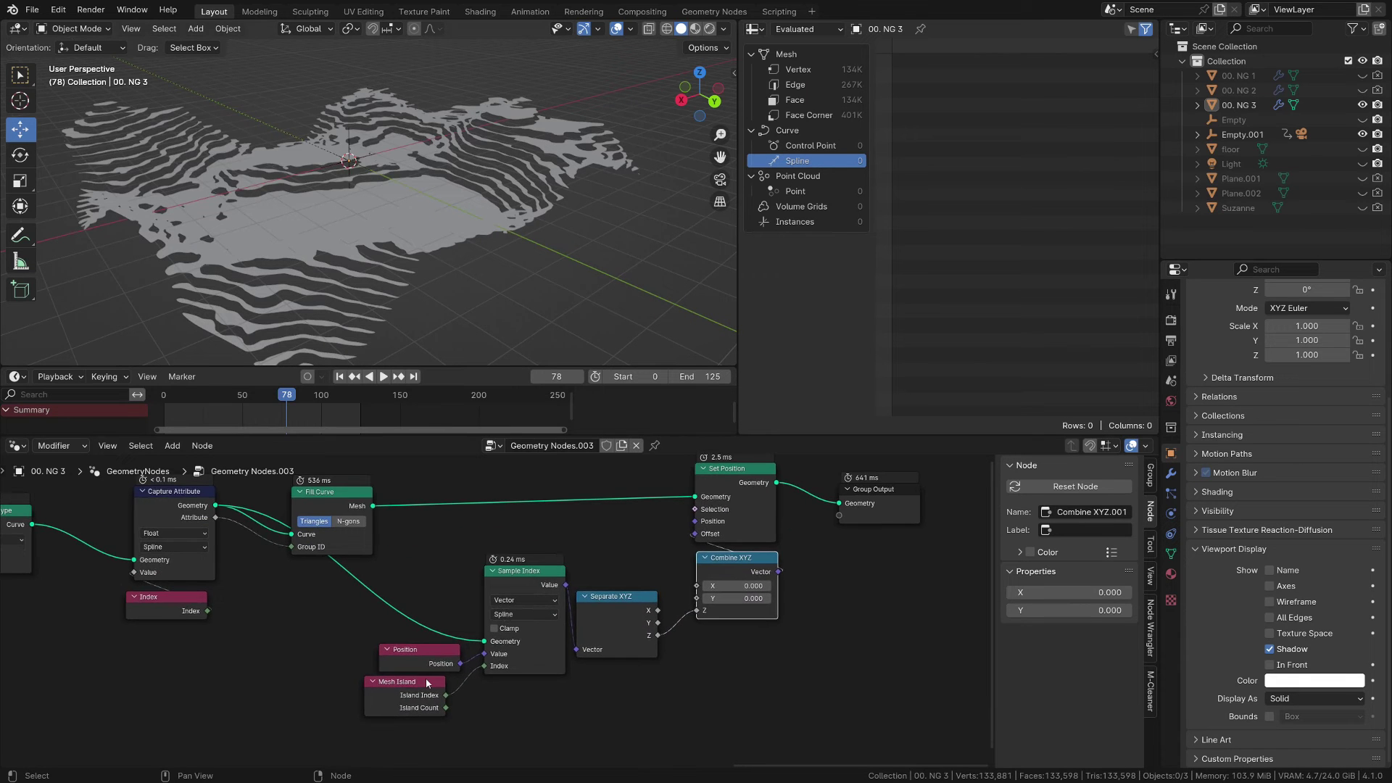
drag(410, 694, 424, 698)
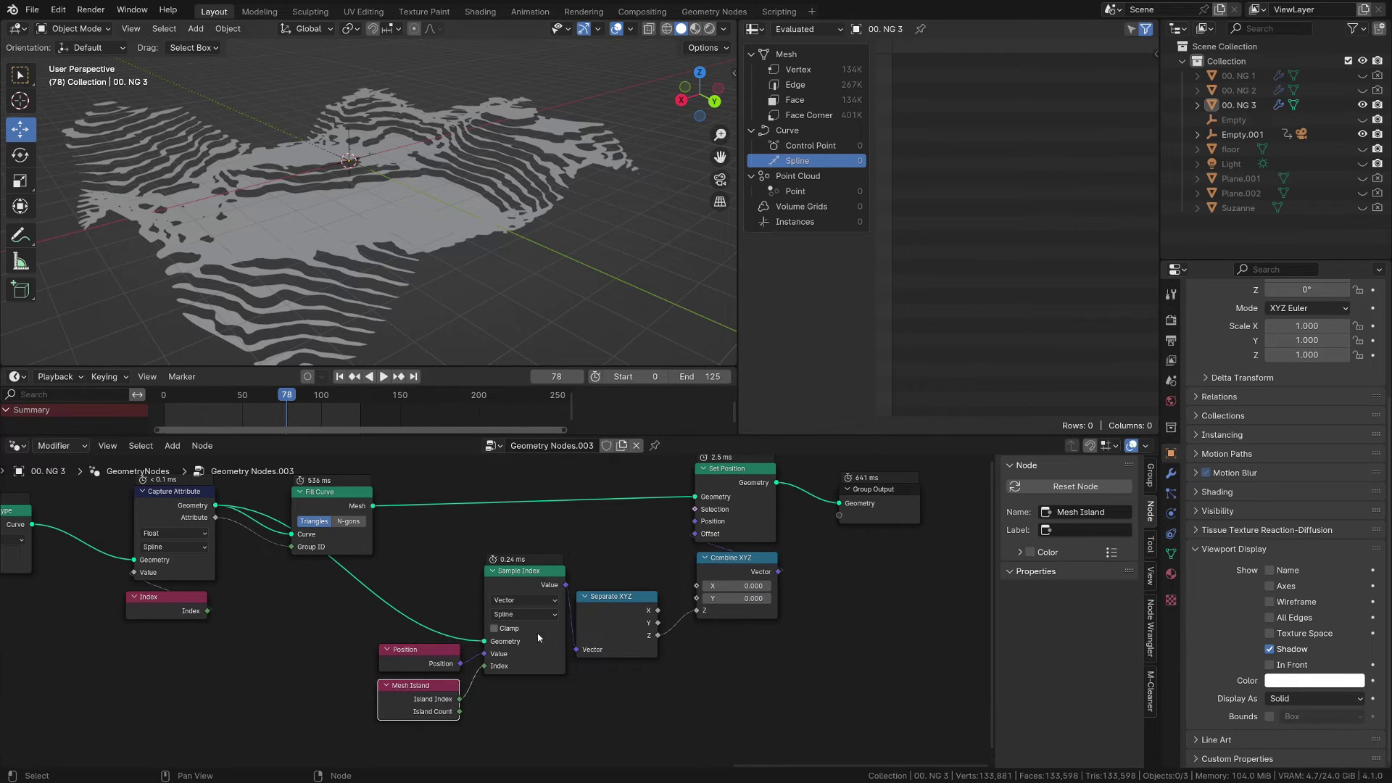
middle_drag(901, 561, 746, 622)
scroll(464, 631, down, 4)
middle_drag(275, 632, 527, 585)
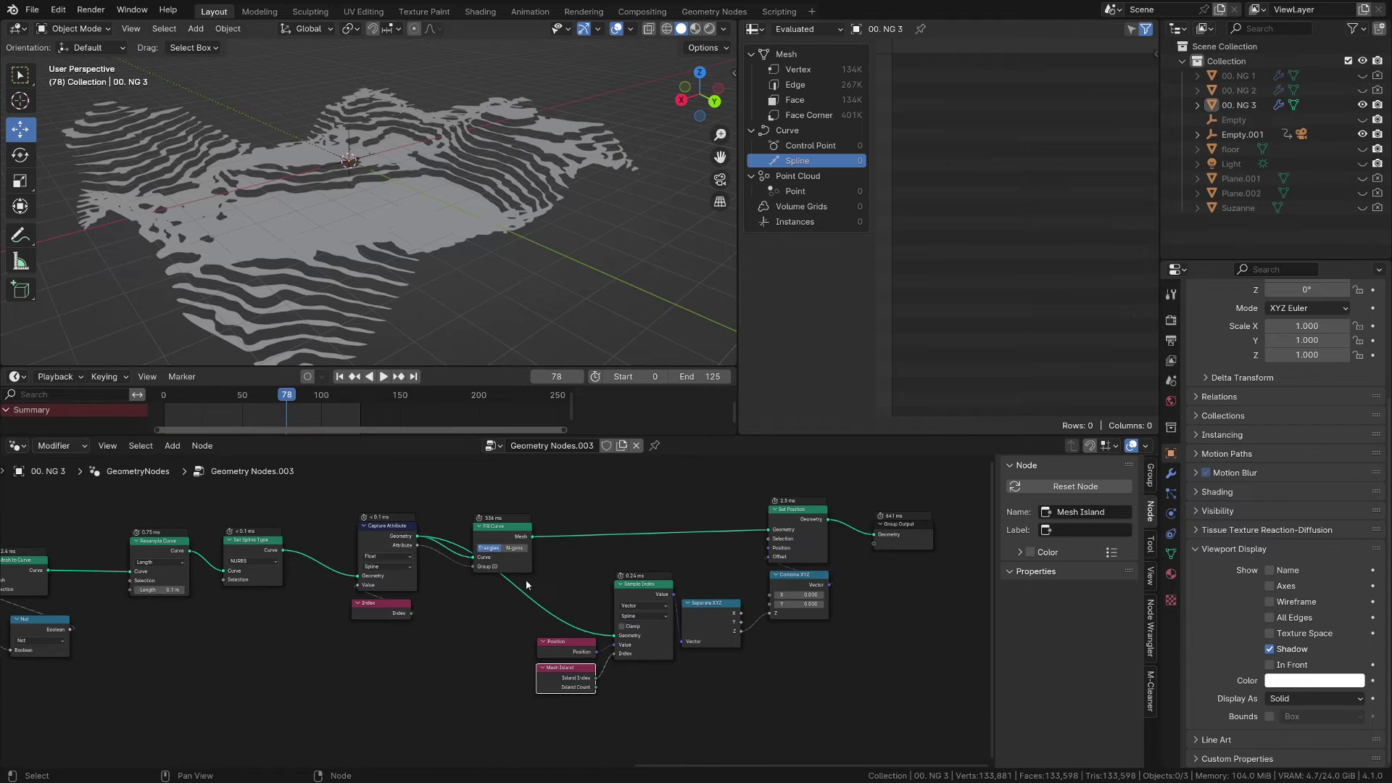
drag(284, 550, 612, 635)
mouse_move(478, 289)
middle_down()
mouse_move(438, 268)
mouse_move(494, 285)
middle_up()
Move the Group Output farther along and insert an Extrude Mesh node between Set Position and Group Output
middle_drag(622, 552, 342, 630)
drag(693, 676, 681, 592)
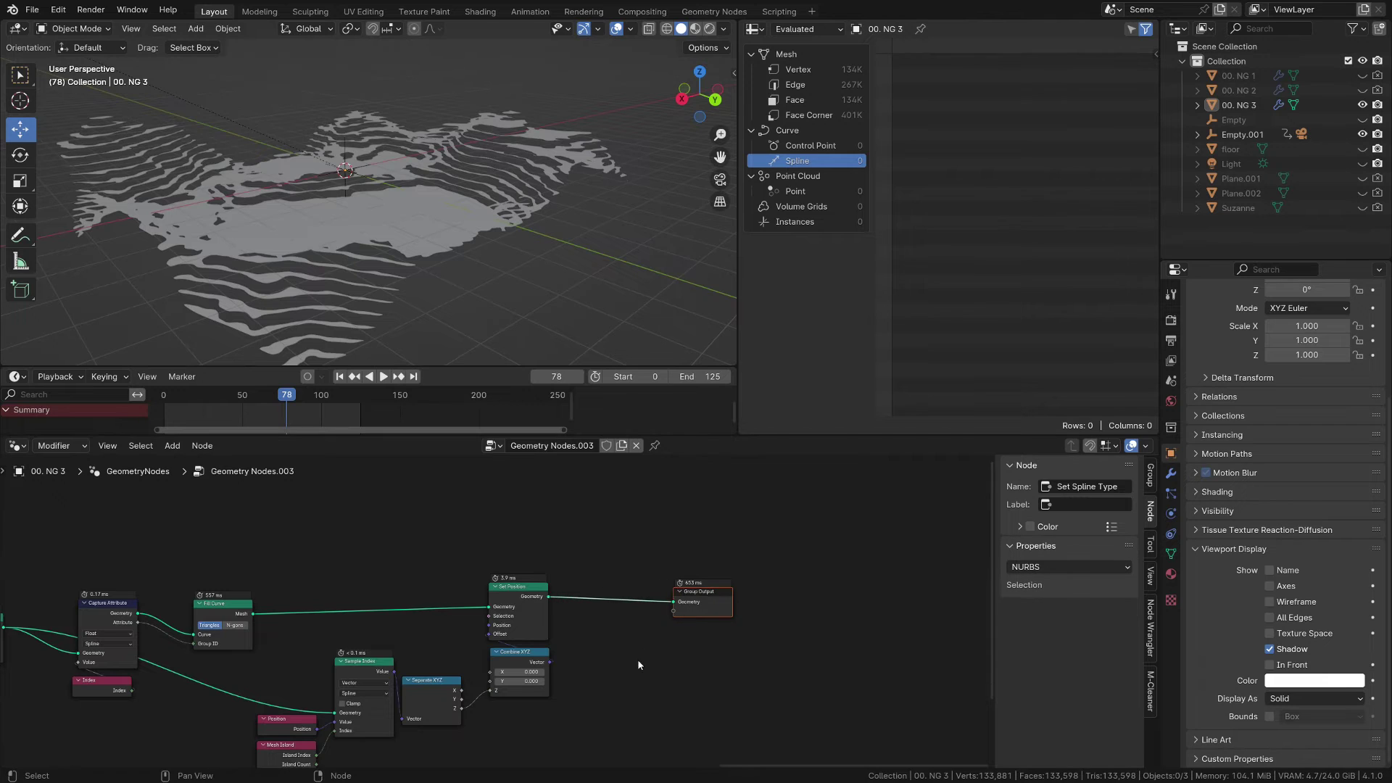
scroll(637, 659, up, 1)
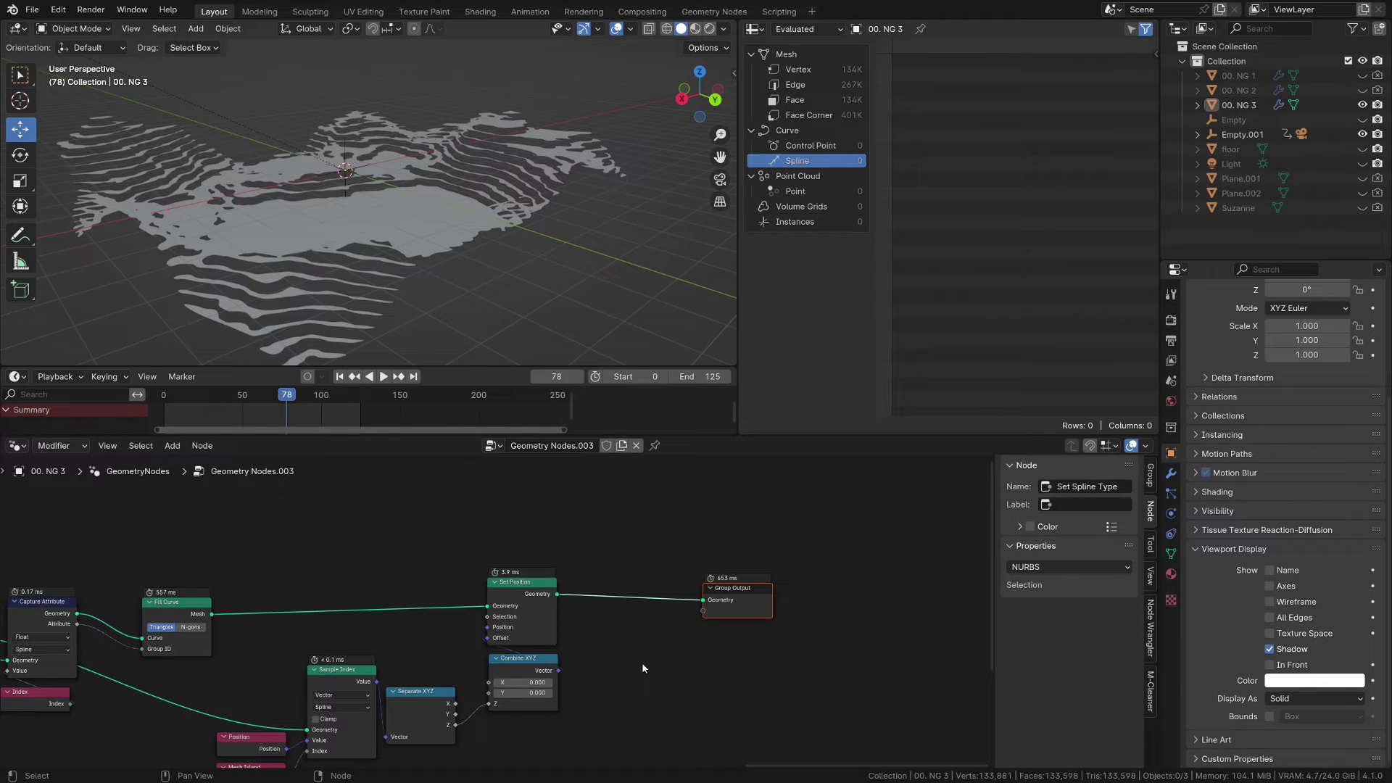
key(shift+a)
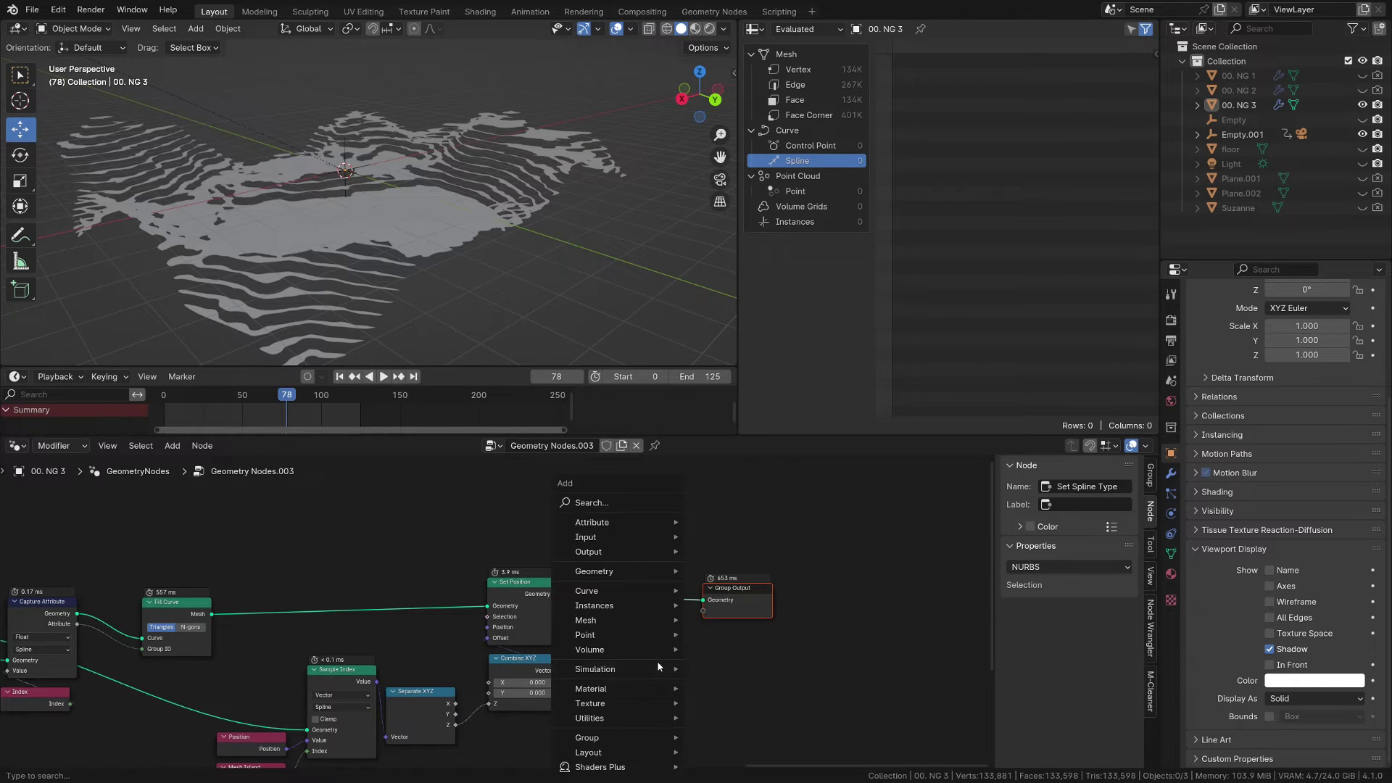
text(exture)
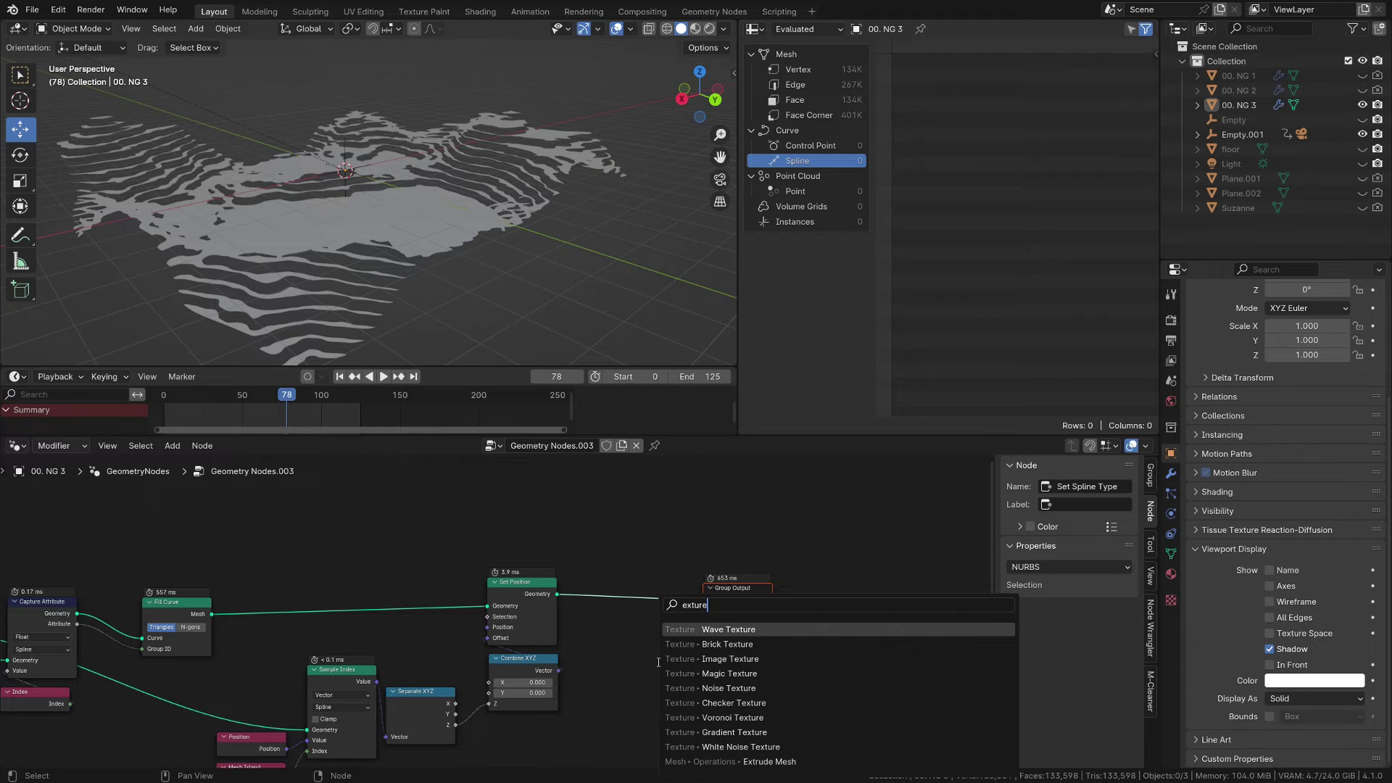
text( m)
key(BackSpace)
key(BackSpace)
key(BackSpace)
key(BackSpace)
key(BackSpace)
text(xt)
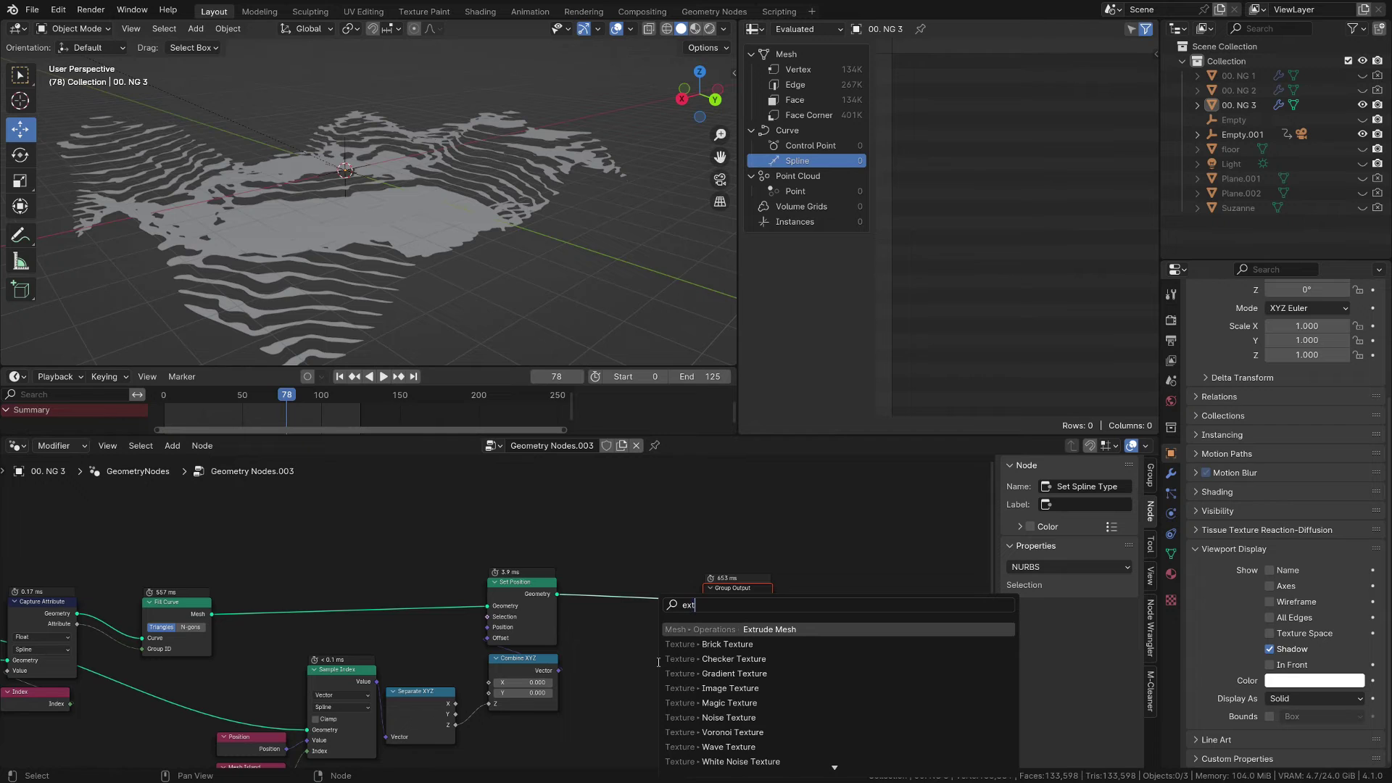
key(Return)
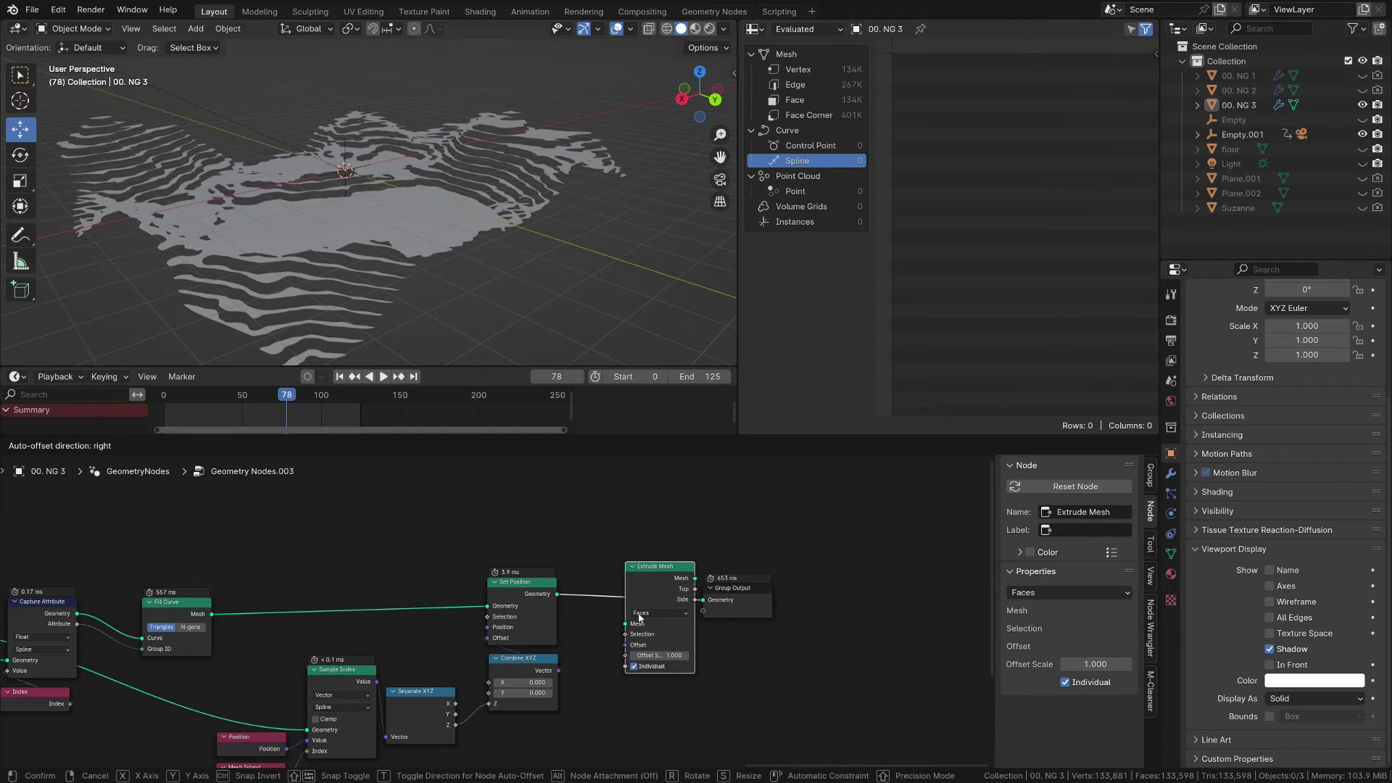
click(654, 670)
Turn off Individual on the Extrude Mesh node and set its Offset Scale to -0.3
click(632, 667)
click(641, 657)
text(.3)
key(Return)
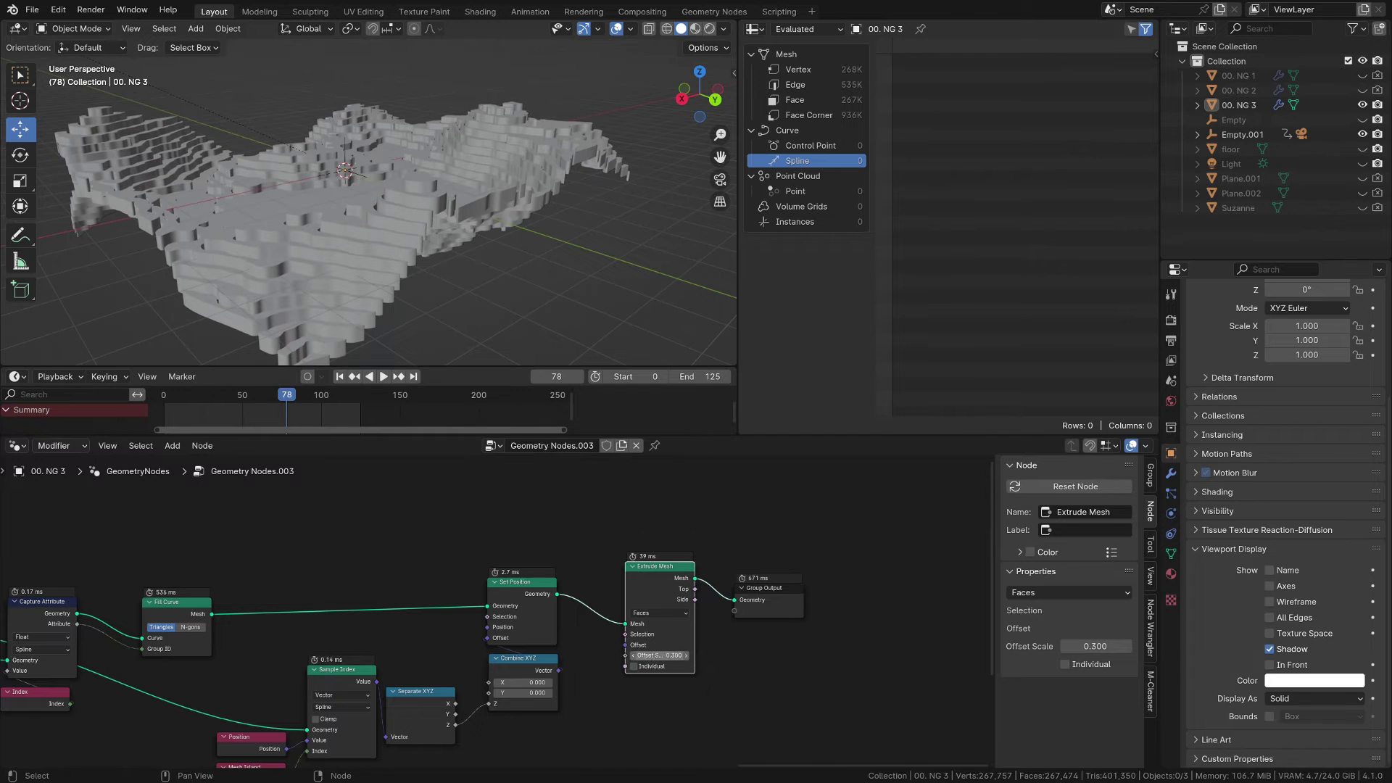
key(Return)
Lower the Extrude Mesh node and combine its mesh with the Set Position geometry through a Join Geometry node before the Group Output
drag(653, 588, 645, 644)
ctrl+shift+right_drag(545, 600, 615, 634)
ctrl+shift+right_drag(809, 631, 833, 633)
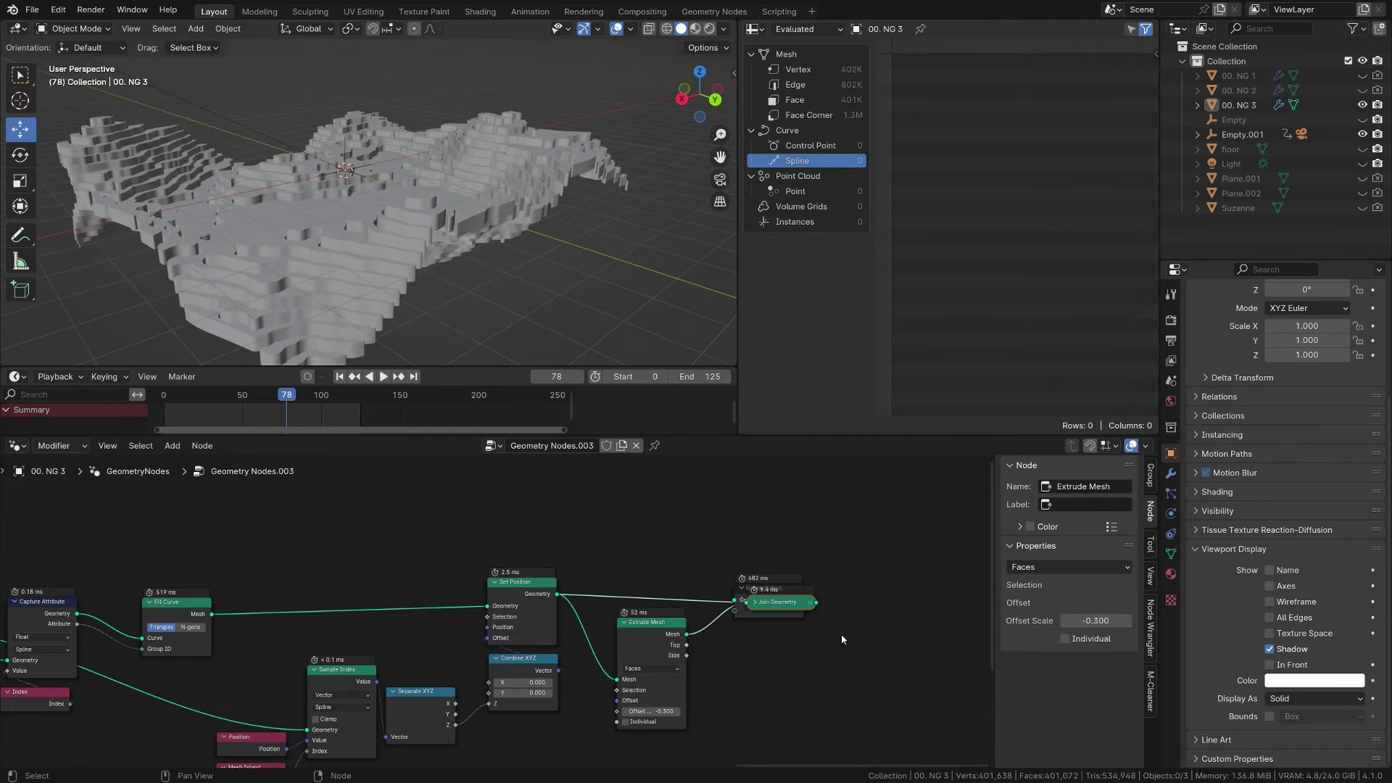
drag(765, 587, 964, 577)
Join the Set Spline Type curves with the layered mesh in a second Join Geometry node and add a reroute on the curve link
drag(500, 532, 642, 657)
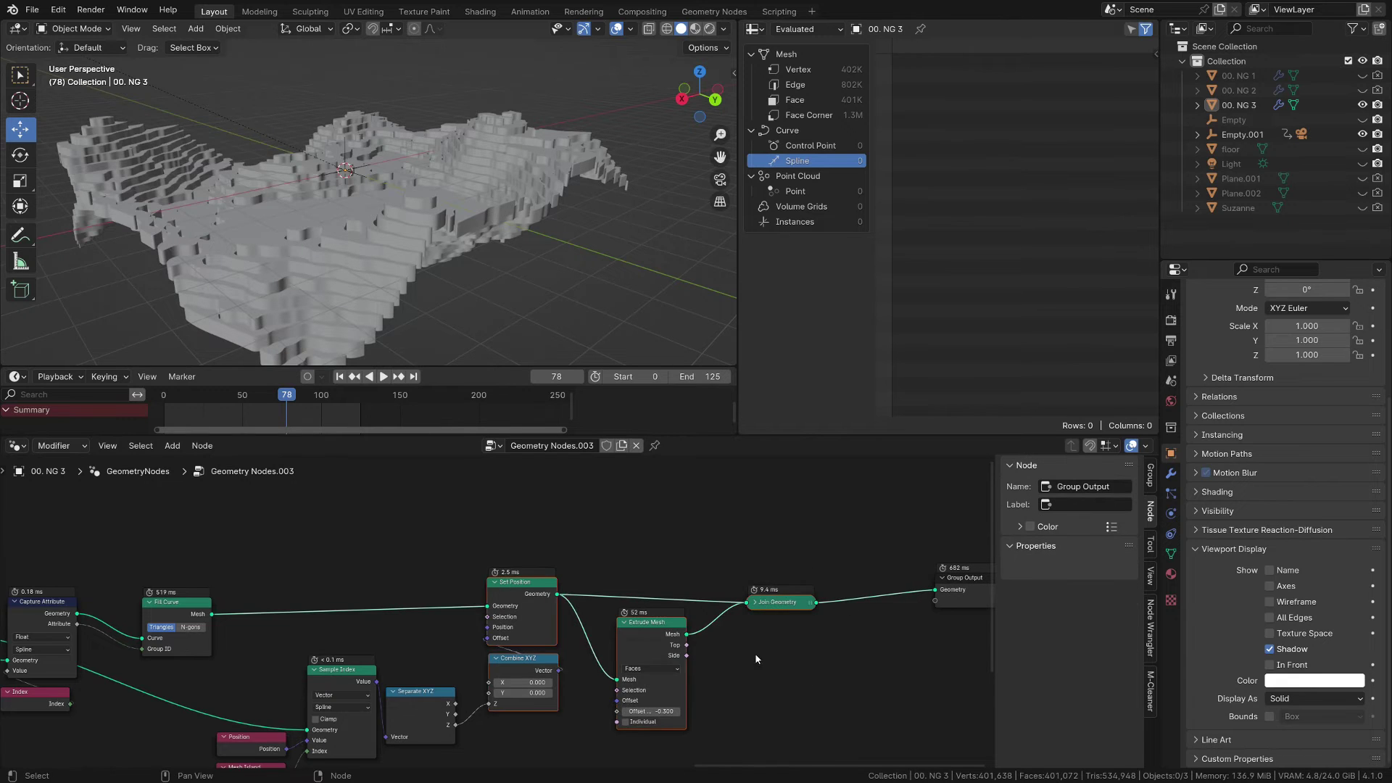
scroll(725, 663, down, 2)
key(g)
click(637, 611)
ctrl+shift+right_drag(87, 625, 685, 649)
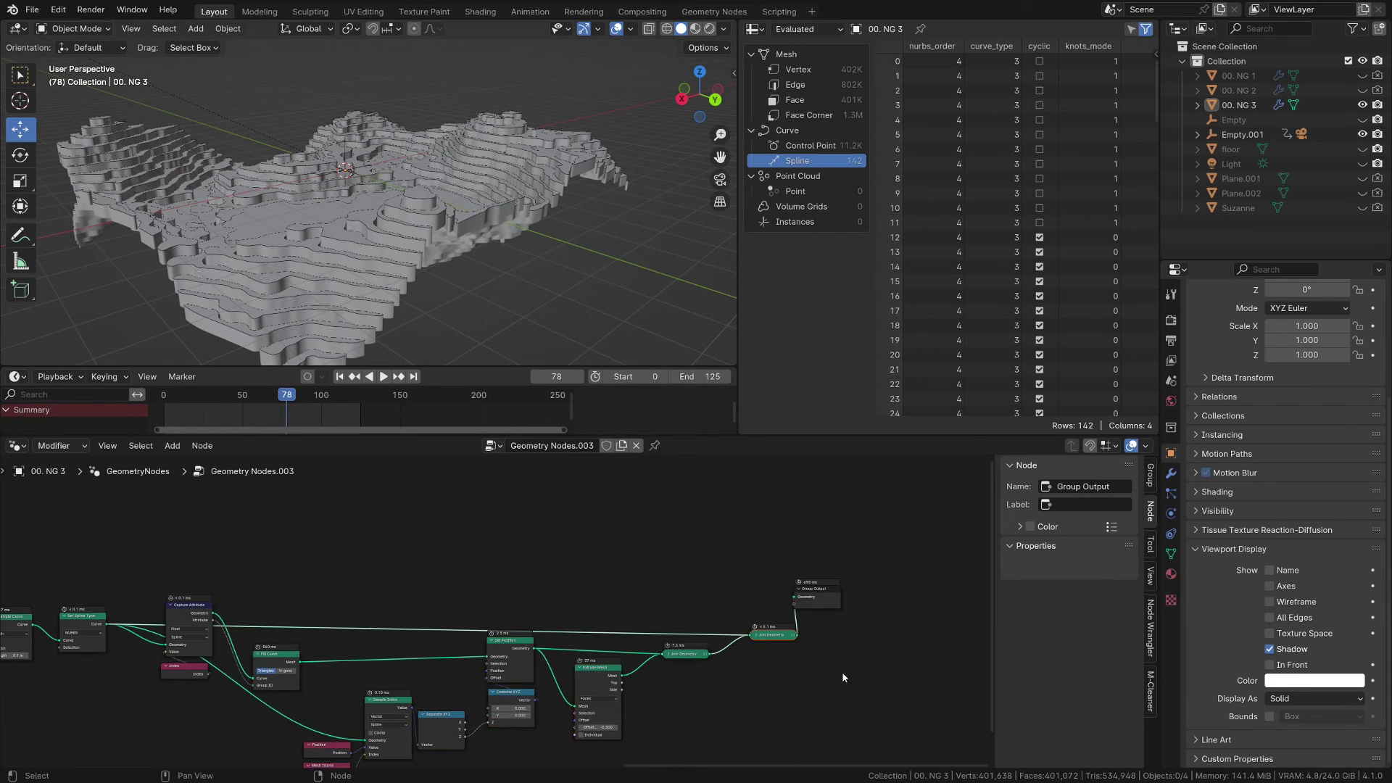
click(743, 580)
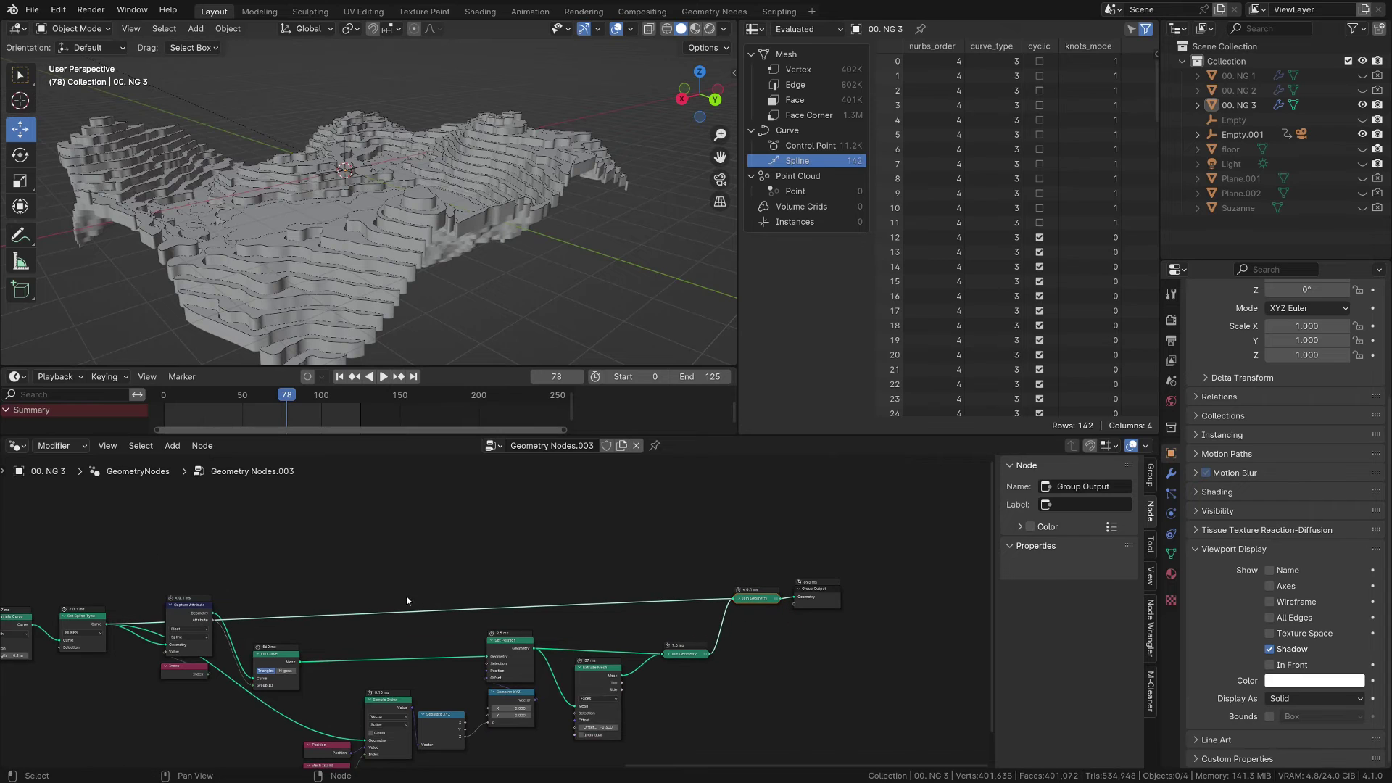
drag(377, 626, 339, 590)
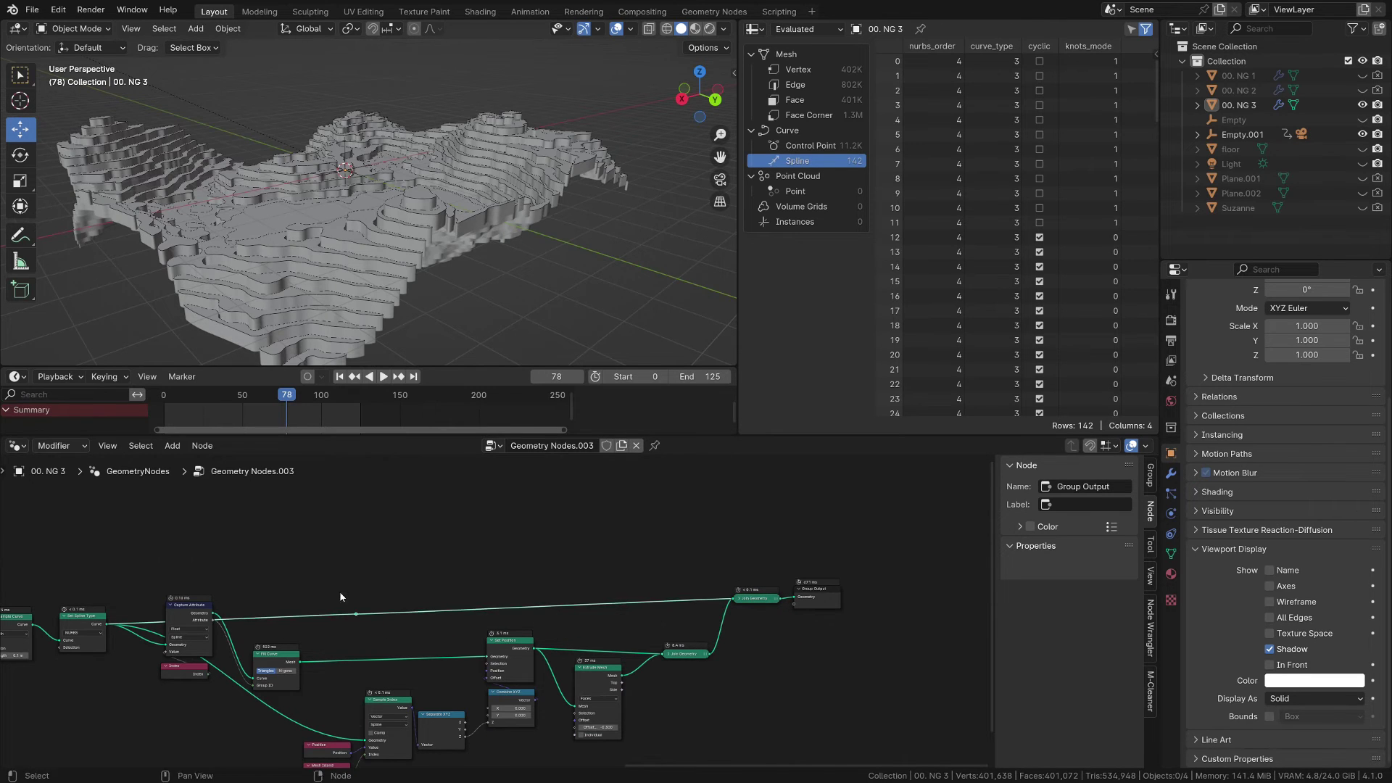